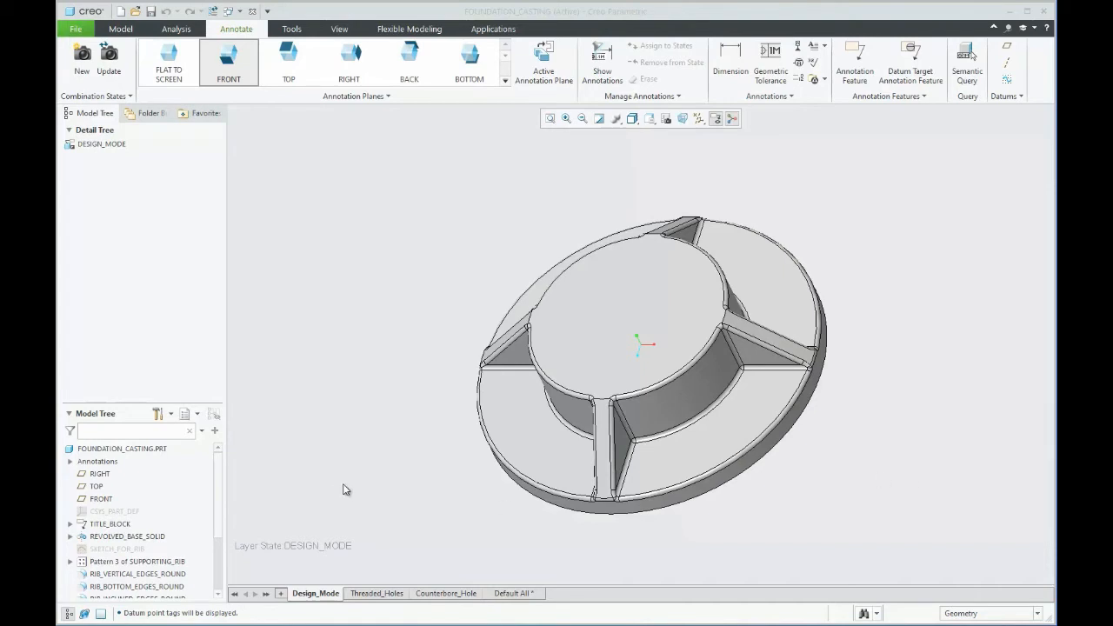
Review the Threaded_Holes and Counterbore_Hole combination states, and return to Threaded_Holes
left_click(376, 594)
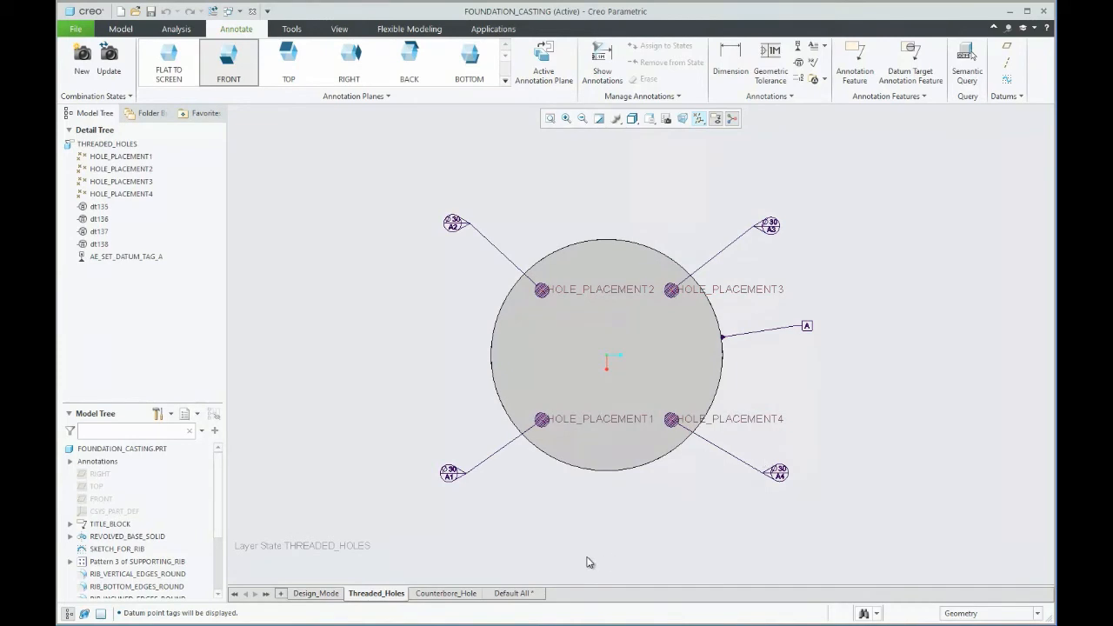
left_click(450, 594)
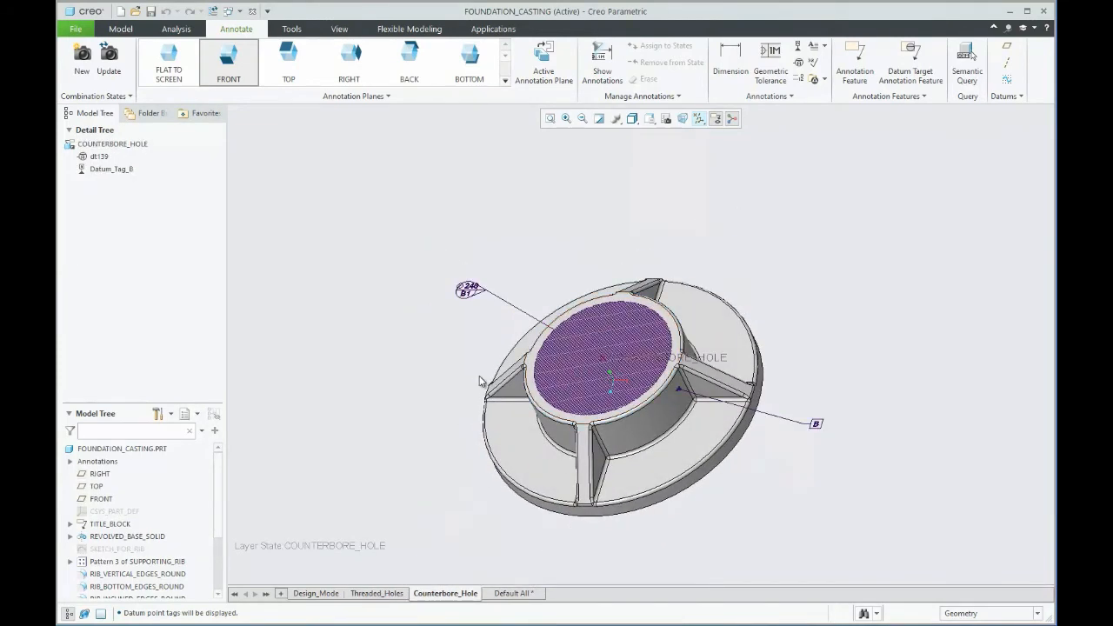
left_click(382, 597)
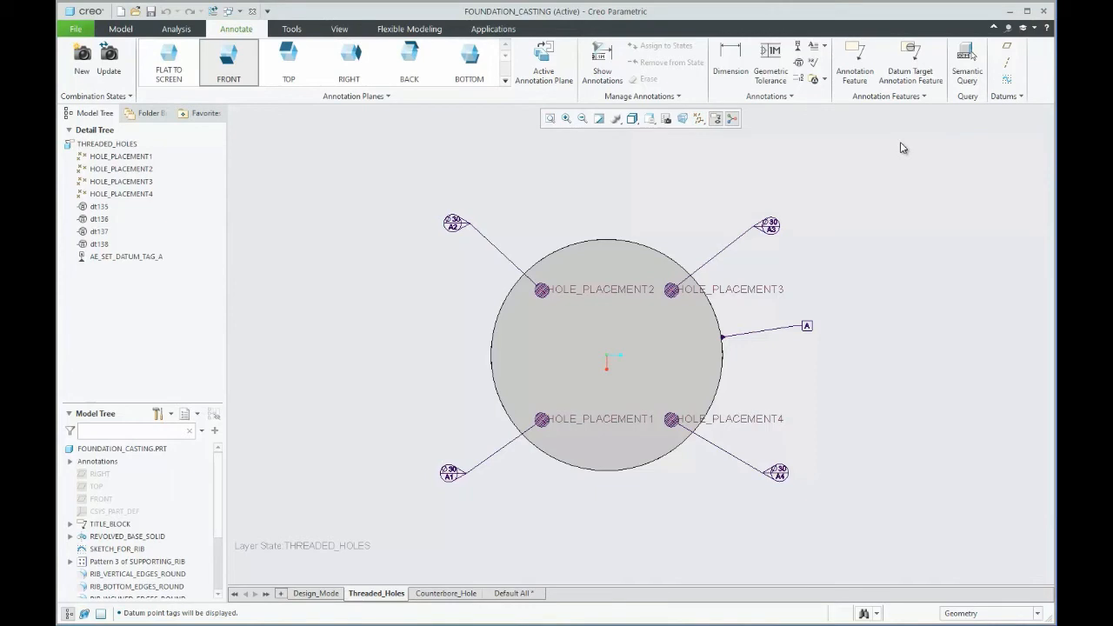
Place a leader note on the CUSTOM annotation plane, outside the circular face, with its leader attached to HOLE_PLACEMENT1
left_click(825, 48)
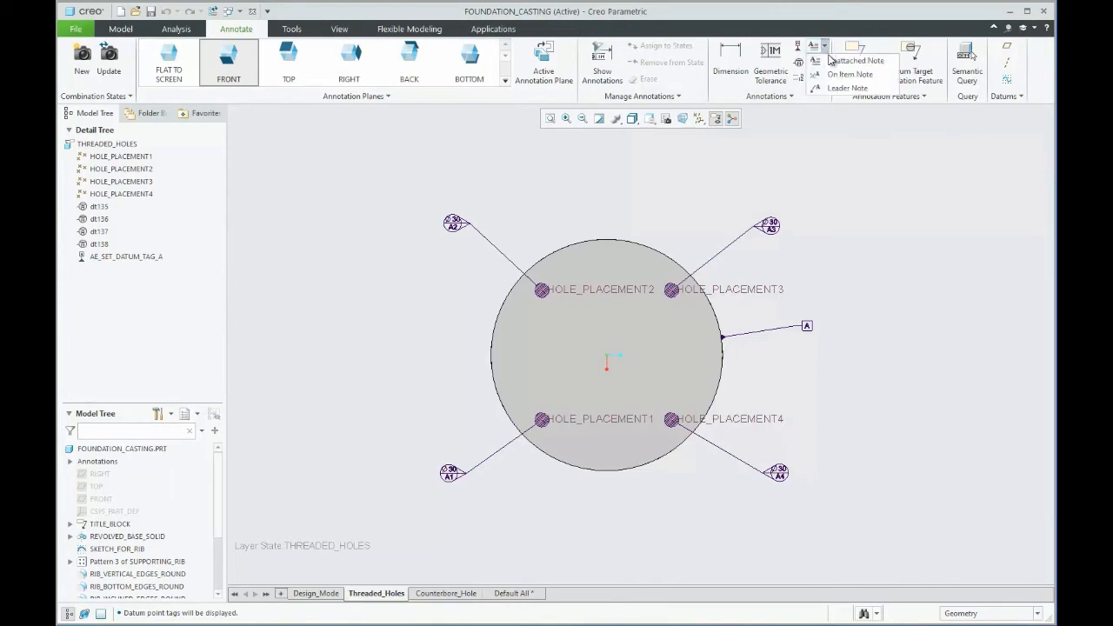
left_click(865, 87)
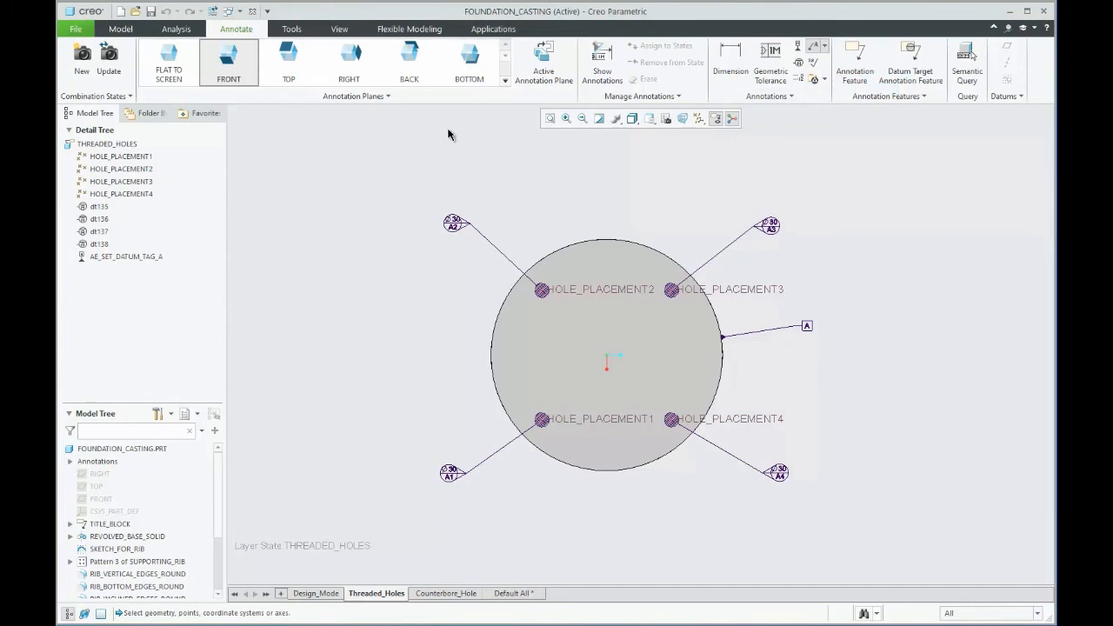
left_click(504, 80)
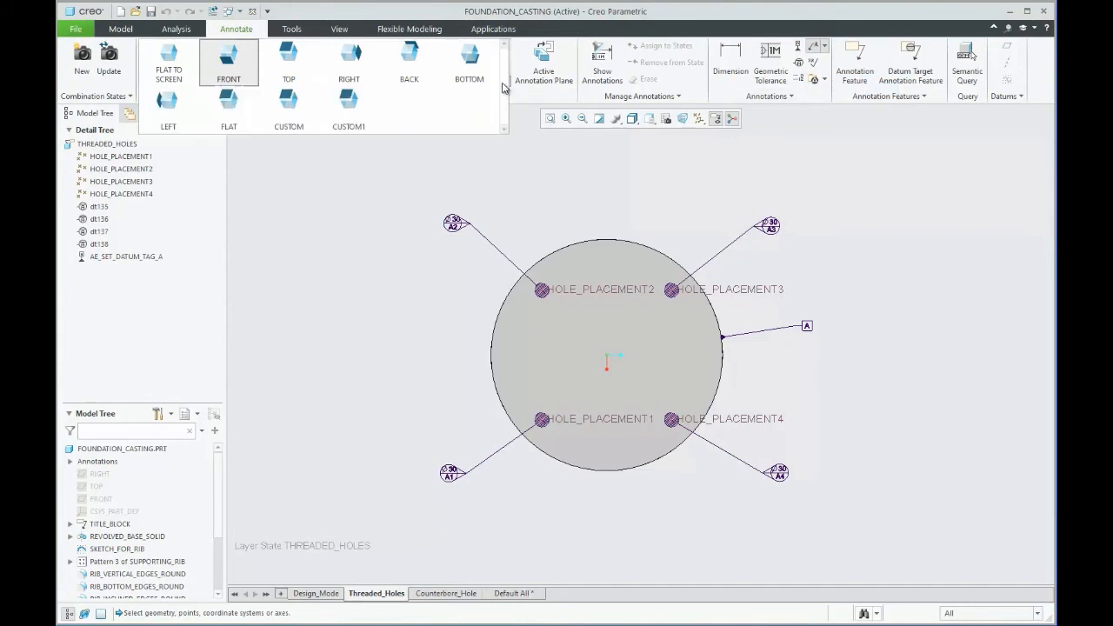
left_click(300, 106)
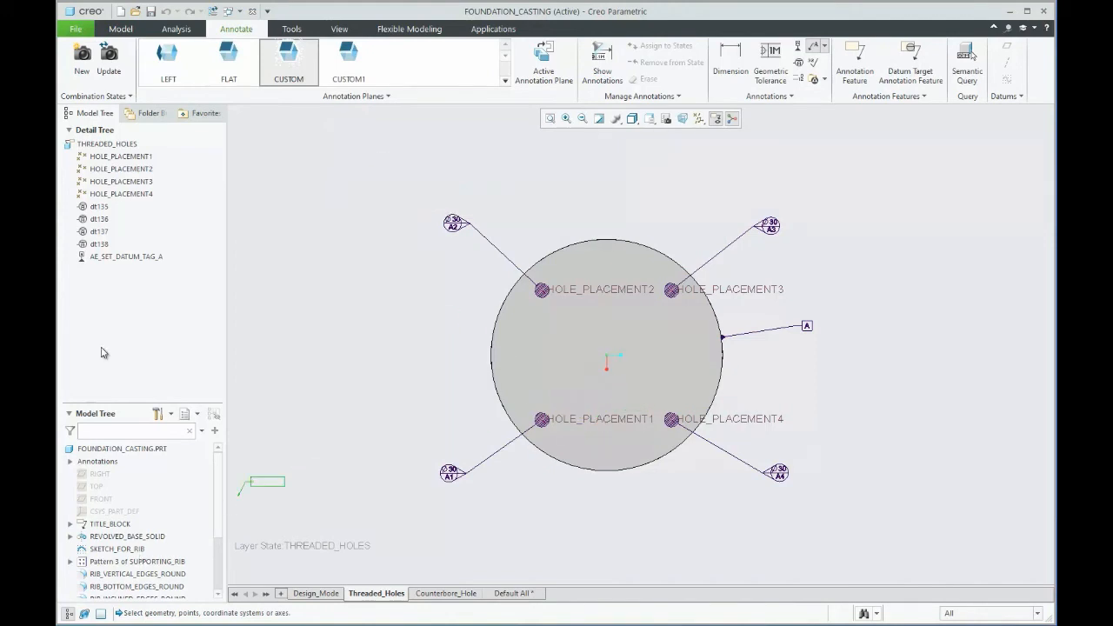
scroll(210, 532, "down", 3)
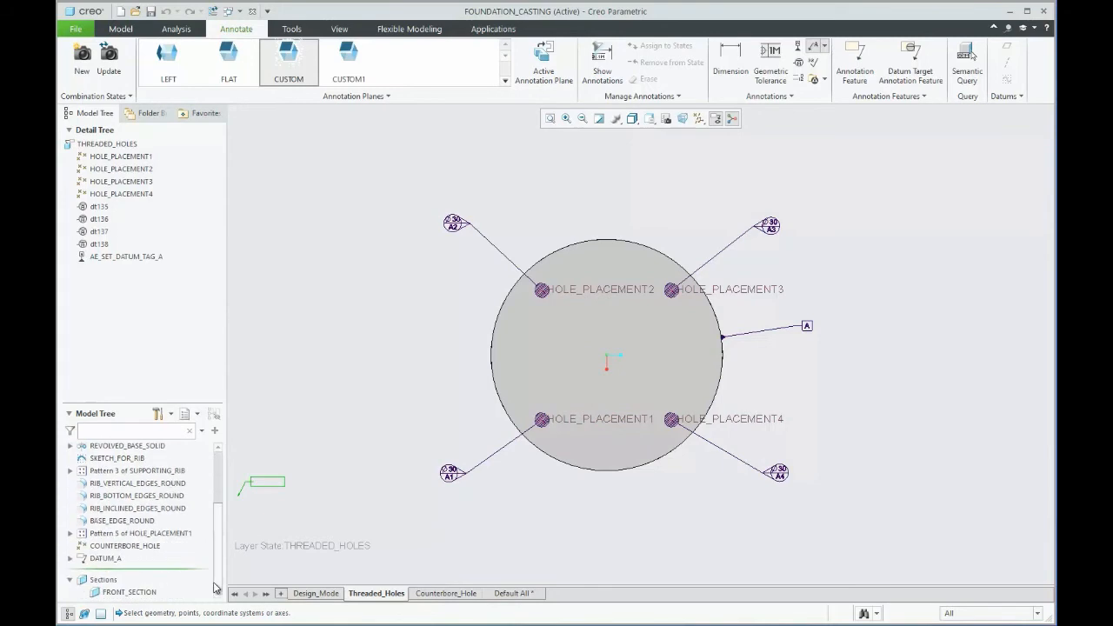
left_click(70, 532)
left_click(157, 546)
left_click_drag(283, 481, 418, 339)
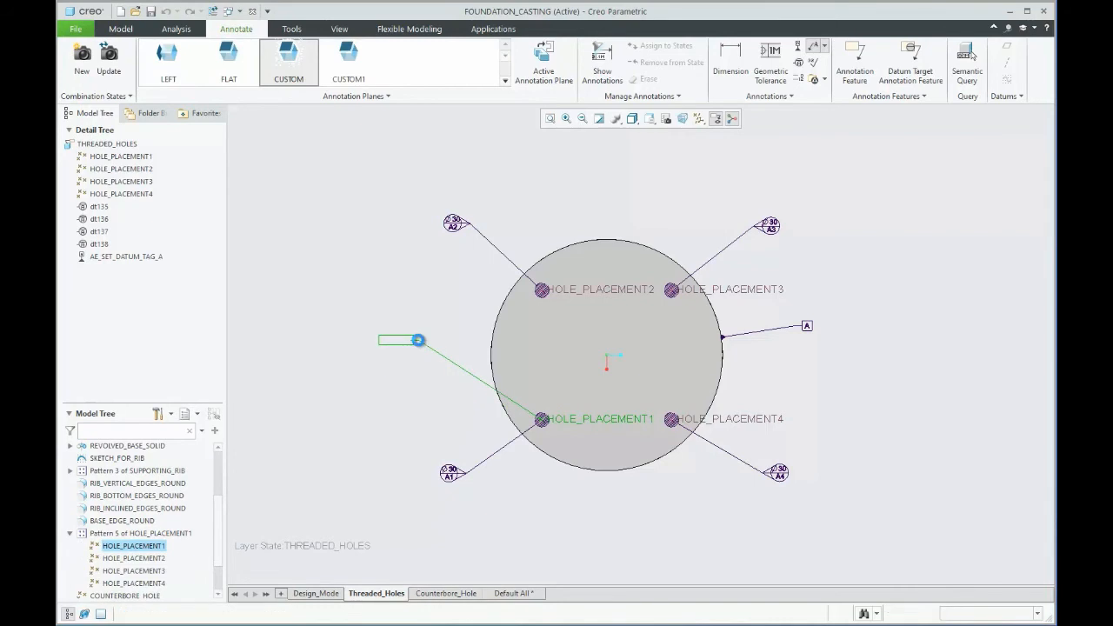
left_click(418, 340)
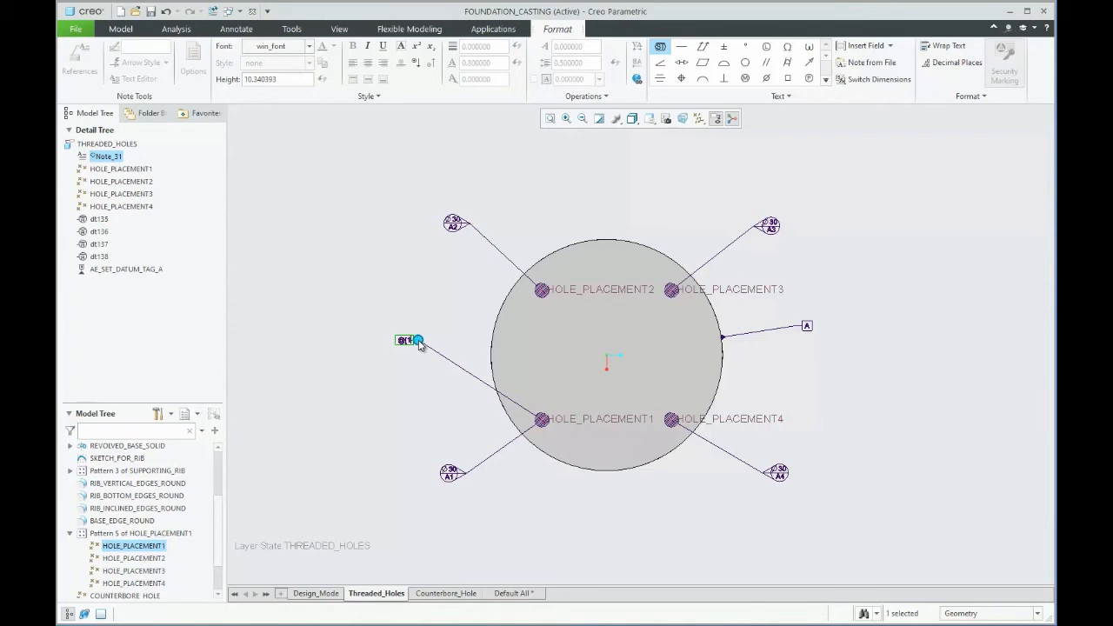
Enter @[1.@] as the leader note's text and process it through the external text editor to box the number
type("@")
left_click(603, 97)
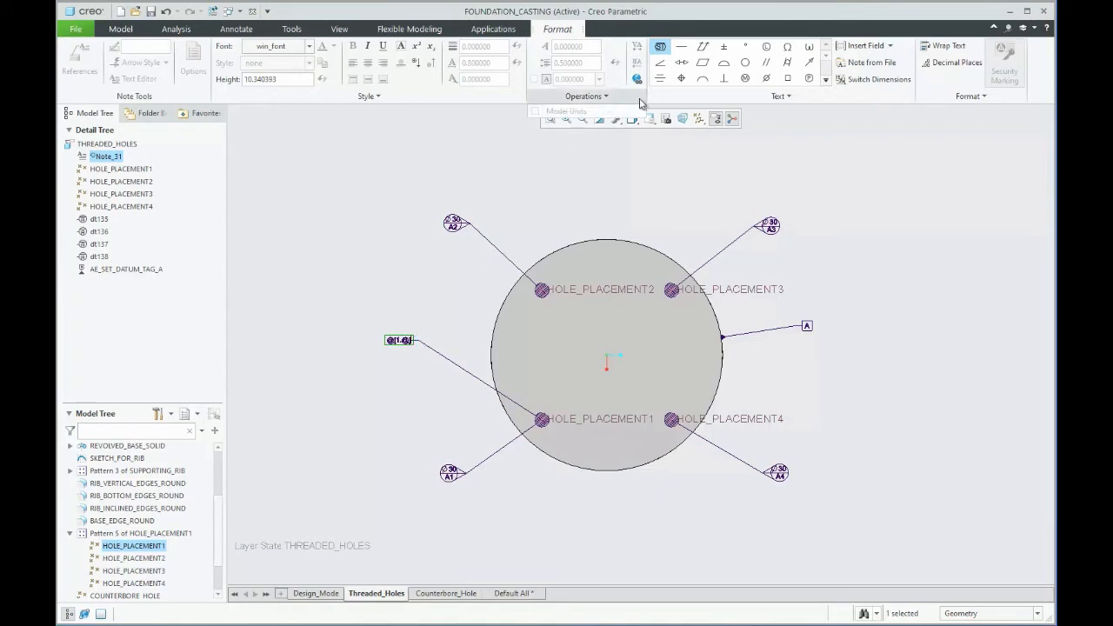
left_click(699, 101)
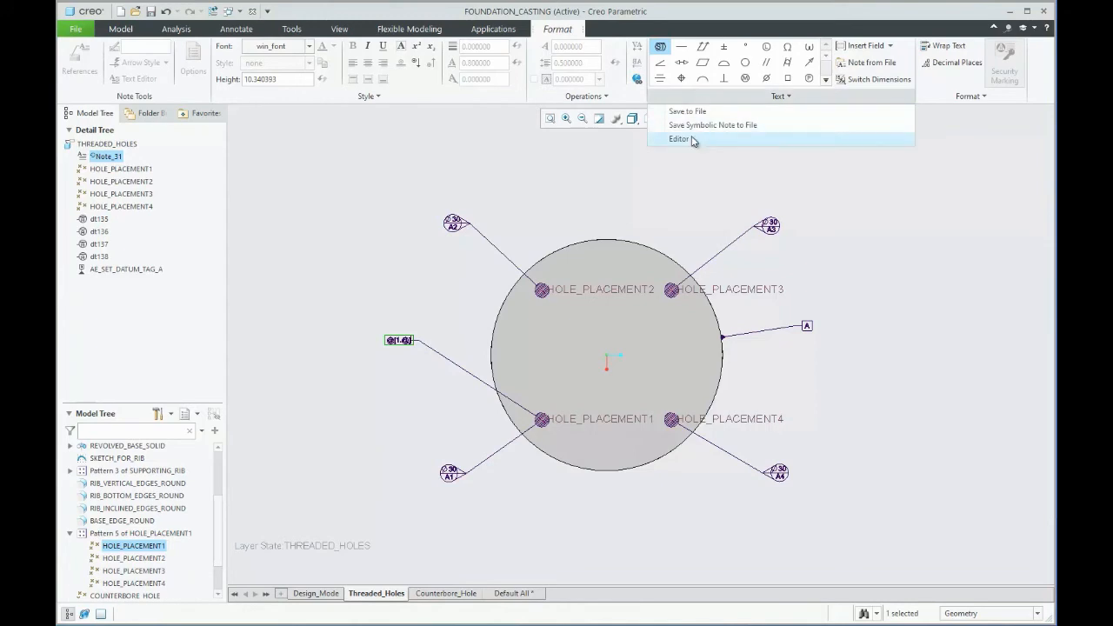
left_click(679, 139)
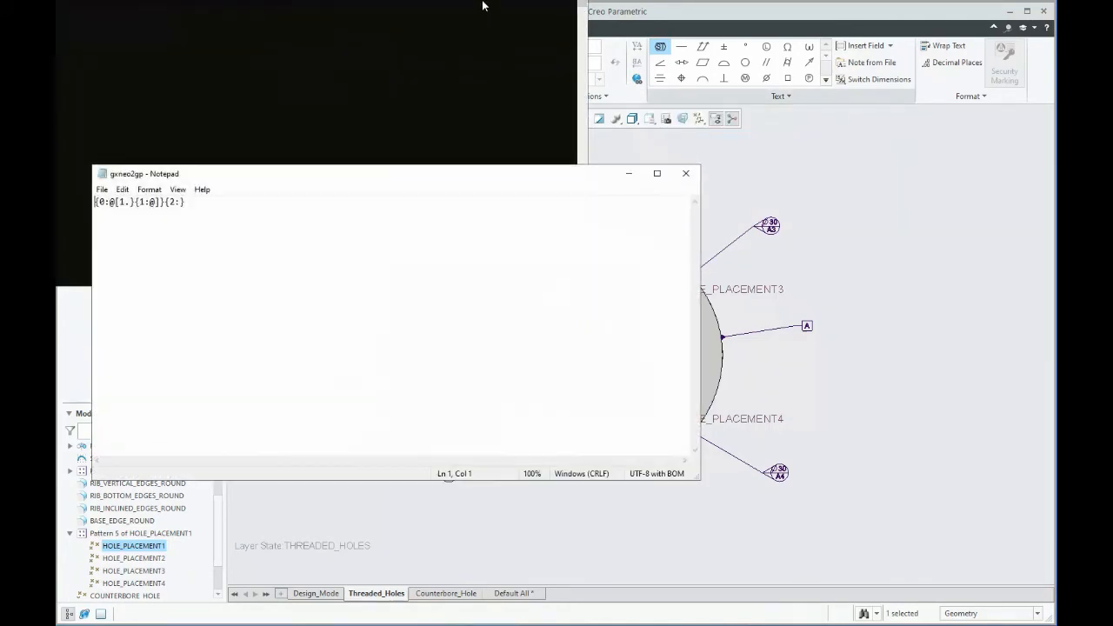
left_click_drag(488, 0, 645, 260)
left_click(546, 185)
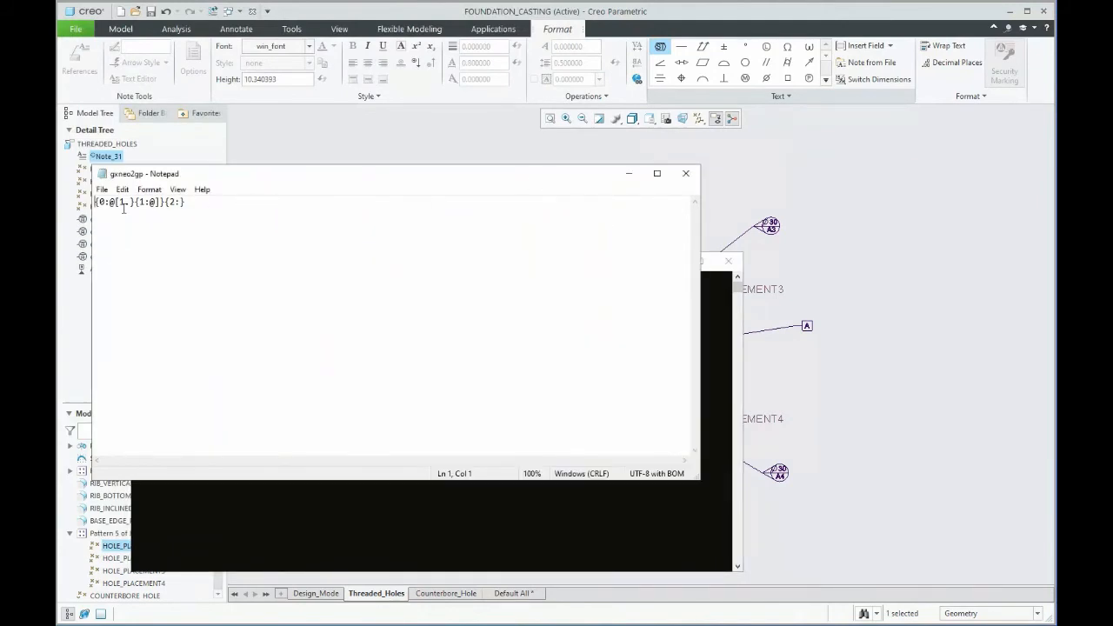
left_click(685, 173)
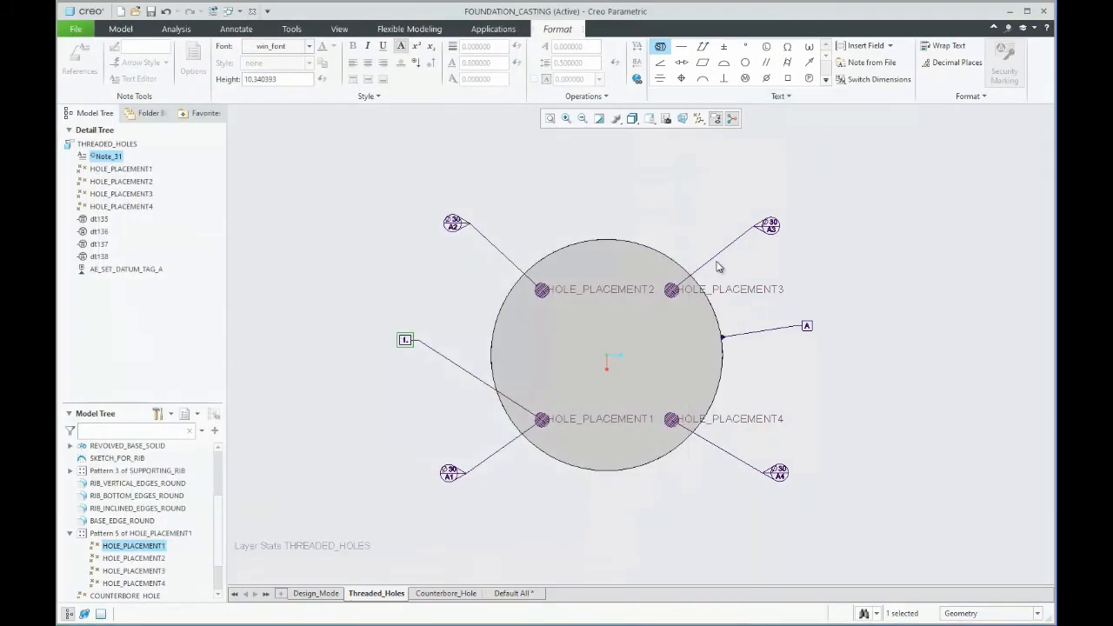
left_click(386, 358)
scroll(387, 357, "up", 4)
scroll(397, 336, "down", 4)
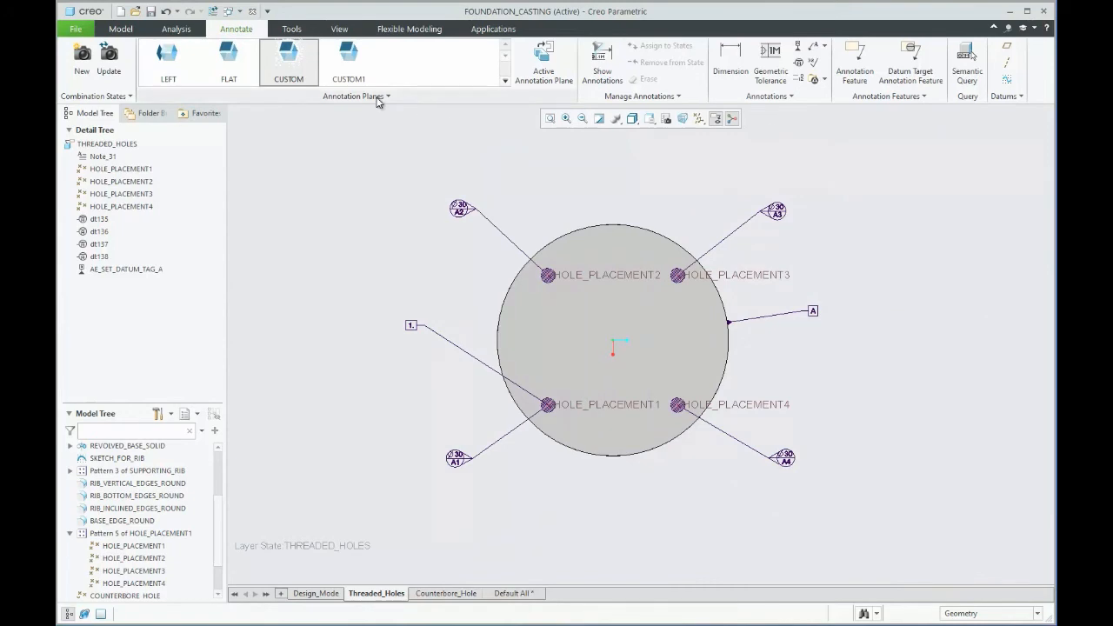
Create an unattached flat-to-screen note above and left of the circular face with the text @[1.@]
left_click(505, 80)
left_click(175, 70)
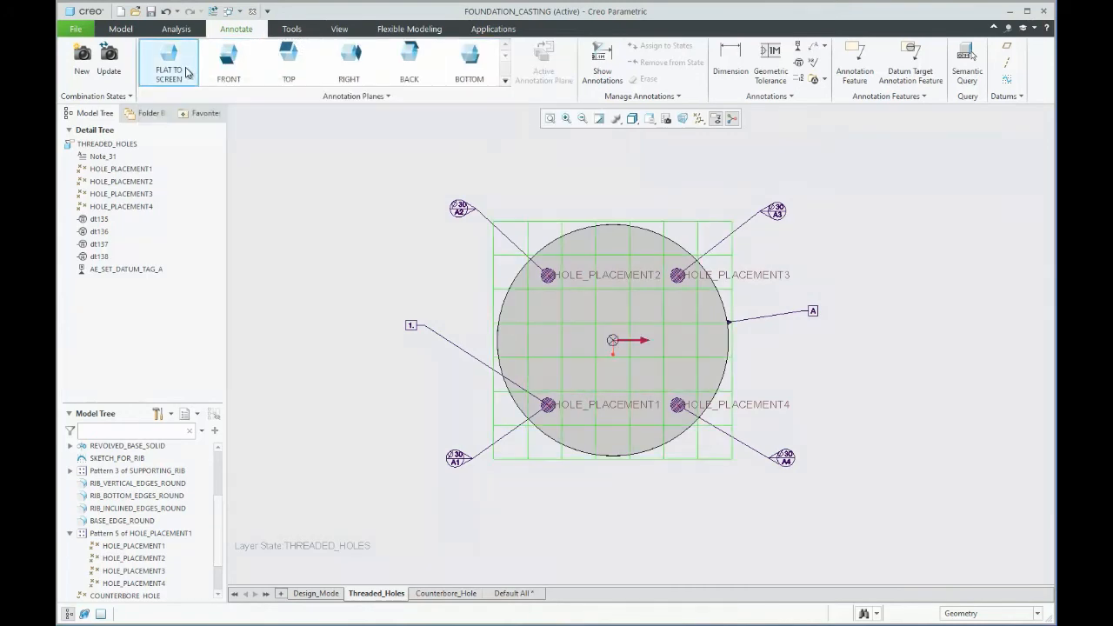
left_click(824, 45)
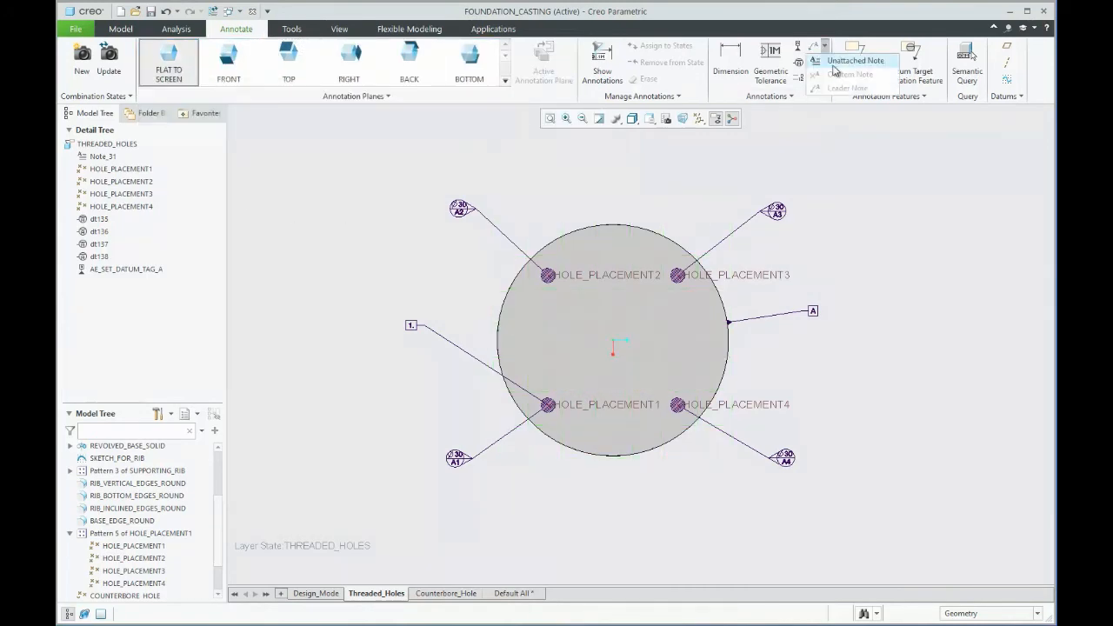
left_click(856, 68)
left_click(322, 189)
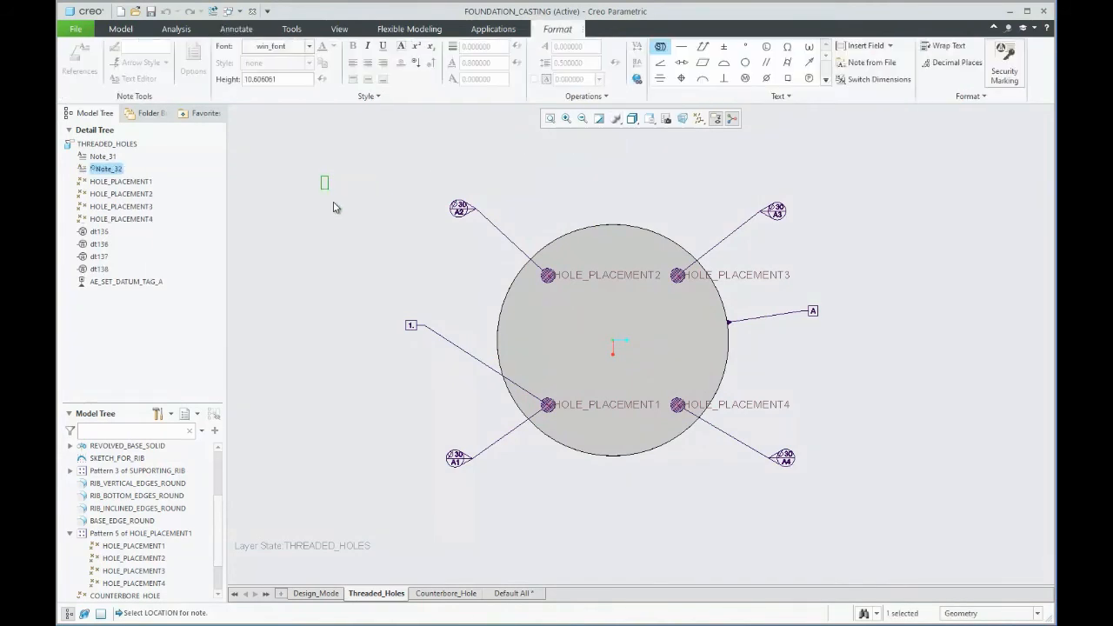
type("@[1@")
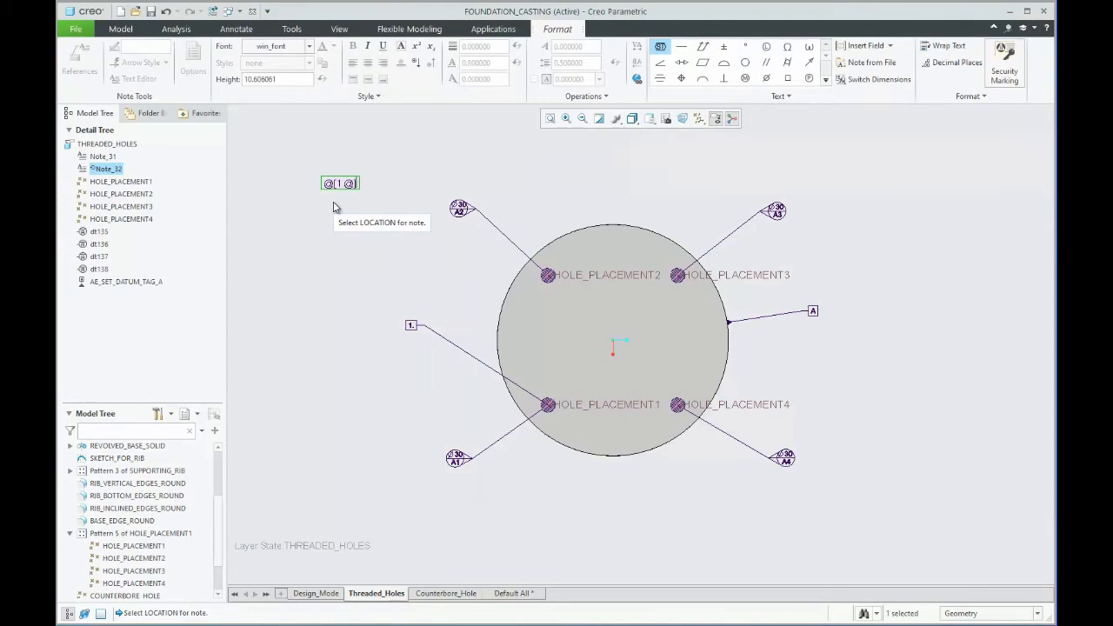
Box the unattached note's number through the external text editor and shift the note slightly up and left
left_click(794, 95)
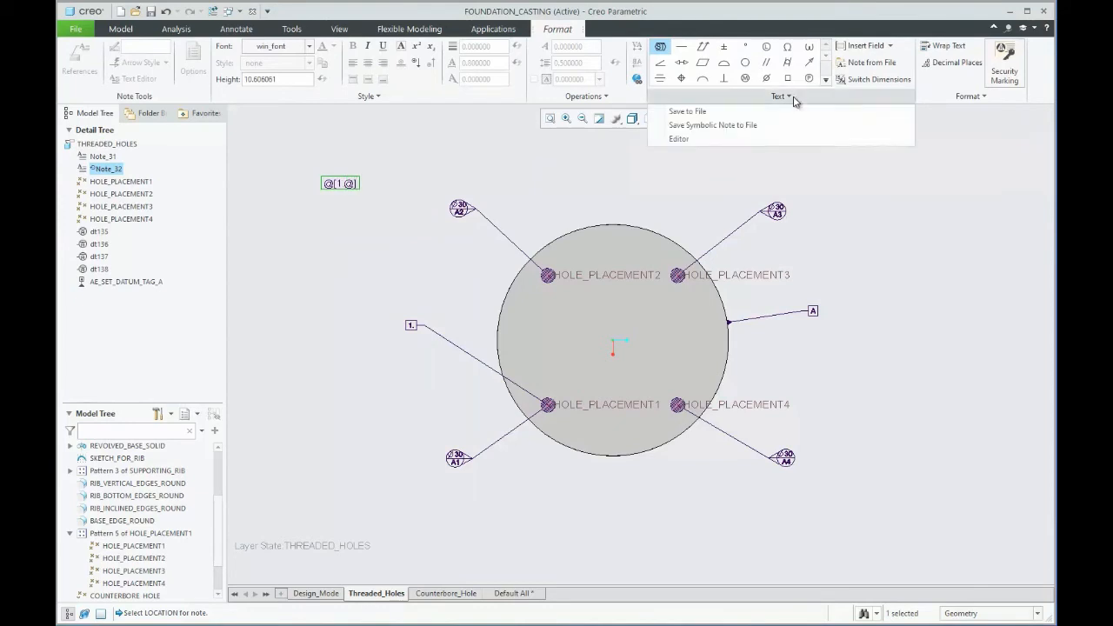
left_click(724, 140)
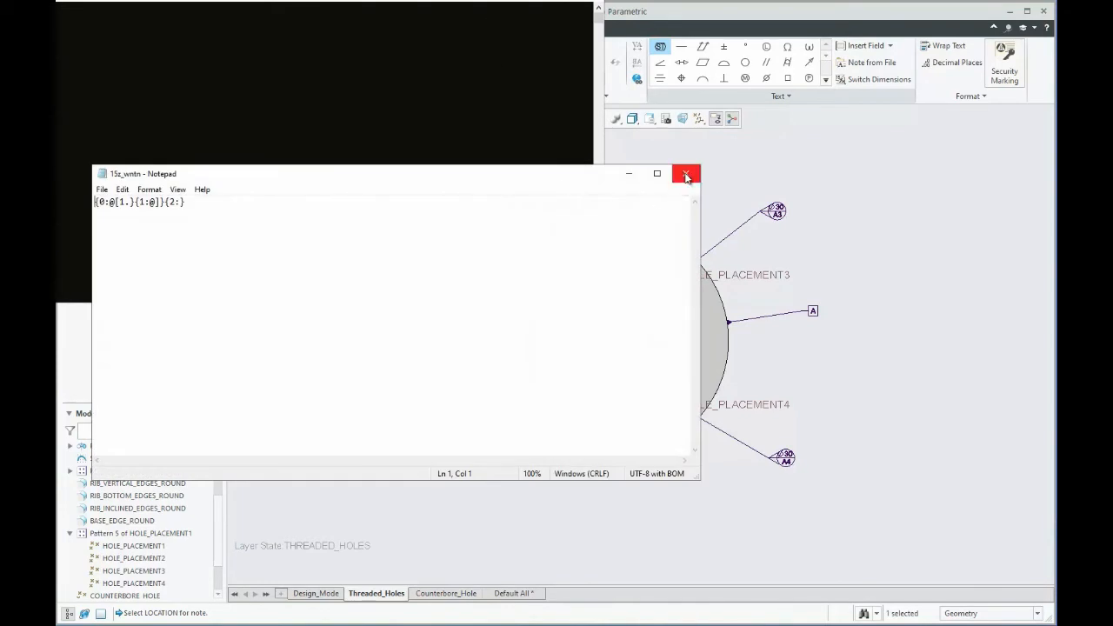
left_click(686, 175)
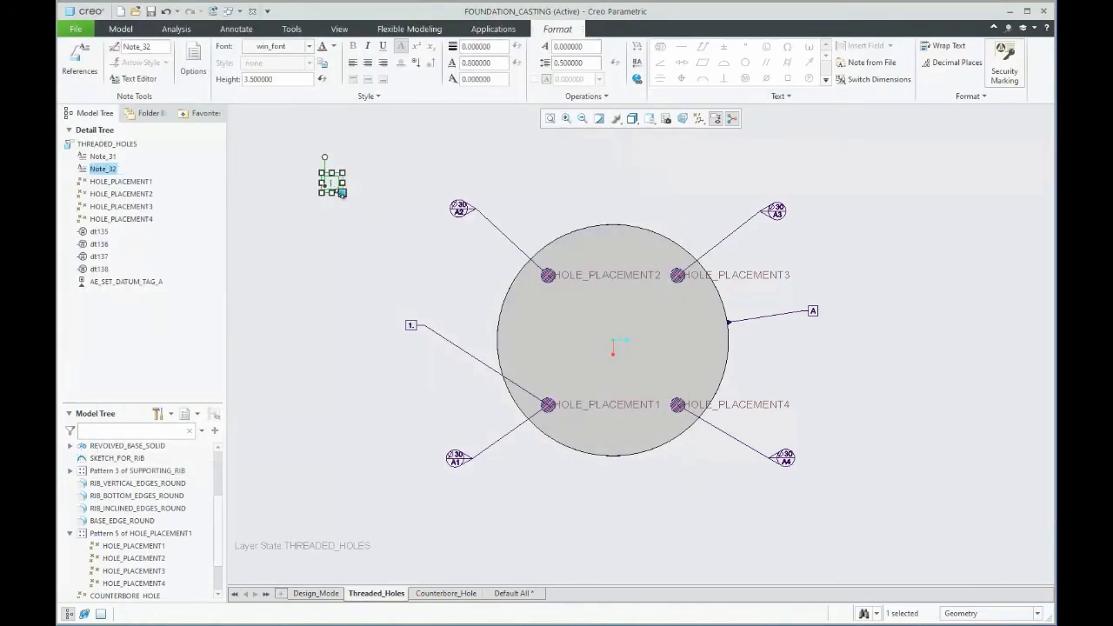
left_click_drag(336, 188, 320, 158)
left_click(352, 167)
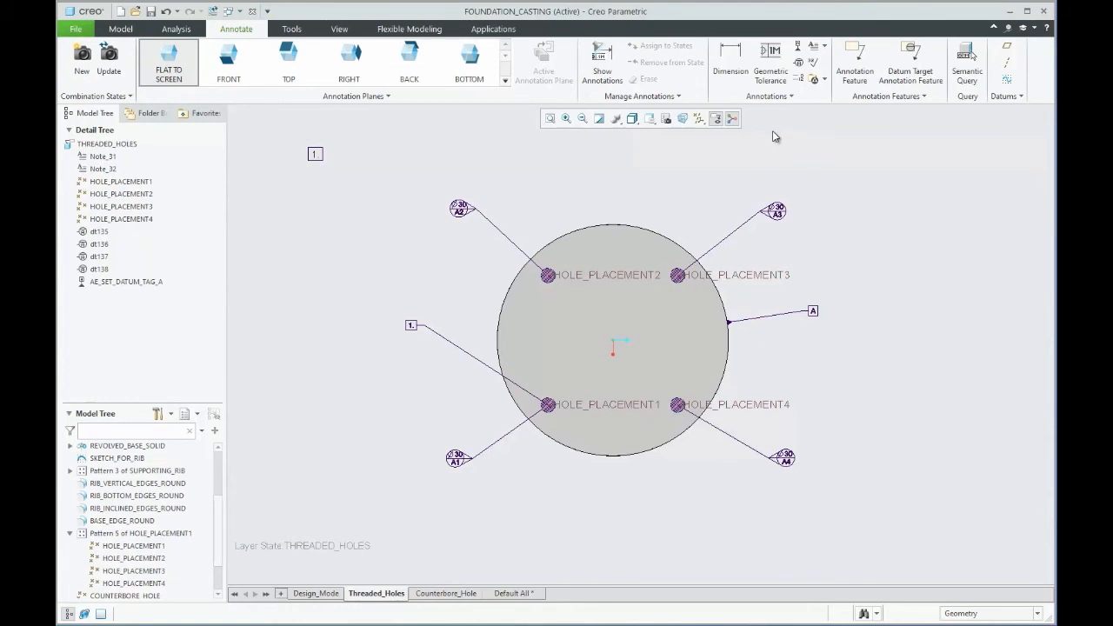
Create an unattached note just right of the boxed flat-to-screen number, loading its text from Note_1.txt
left_click(824, 45)
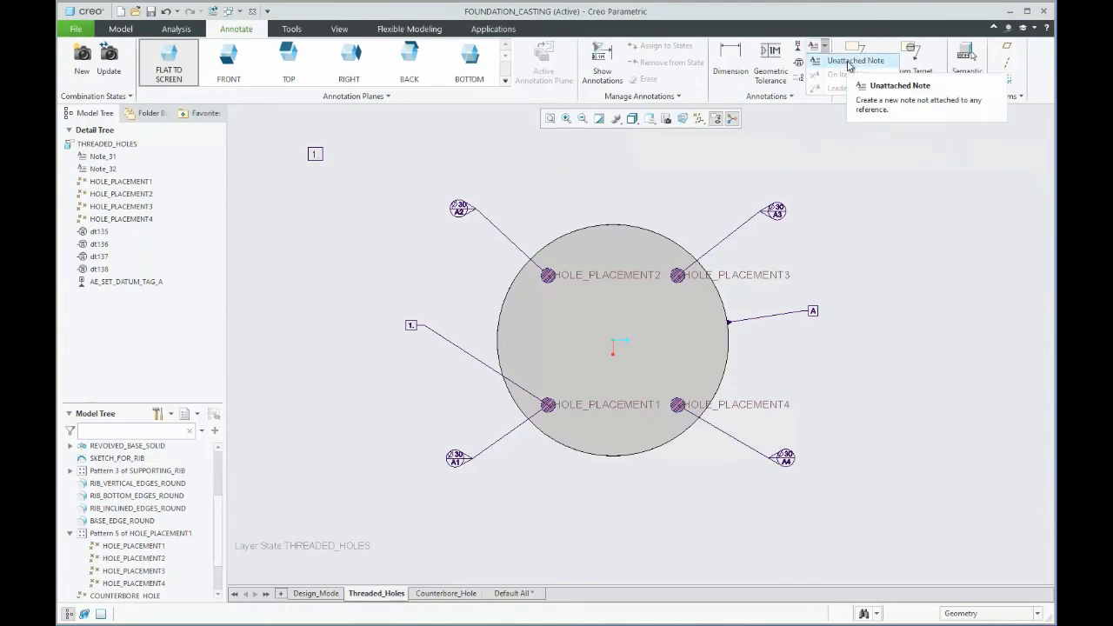
left_click(848, 56)
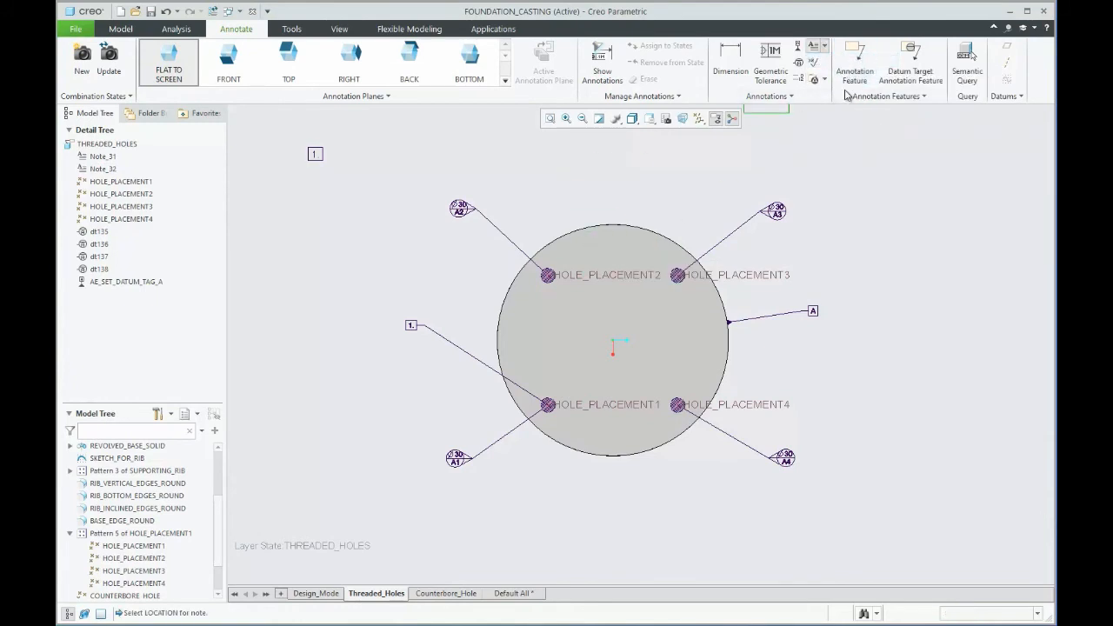
left_click(343, 160)
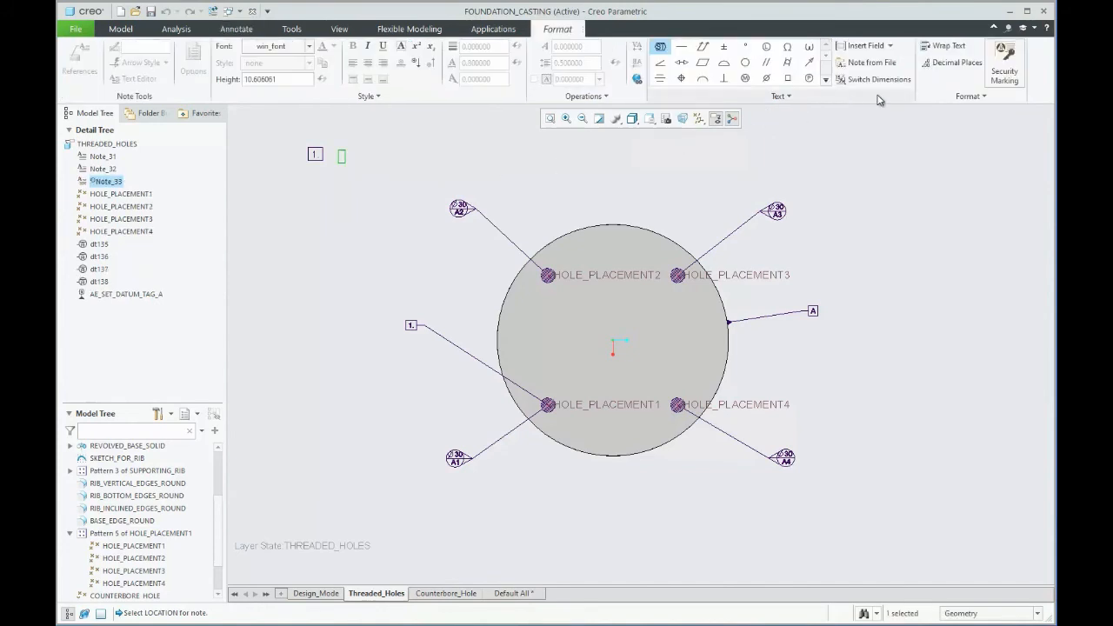
left_click(869, 63)
left_click(456, 236)
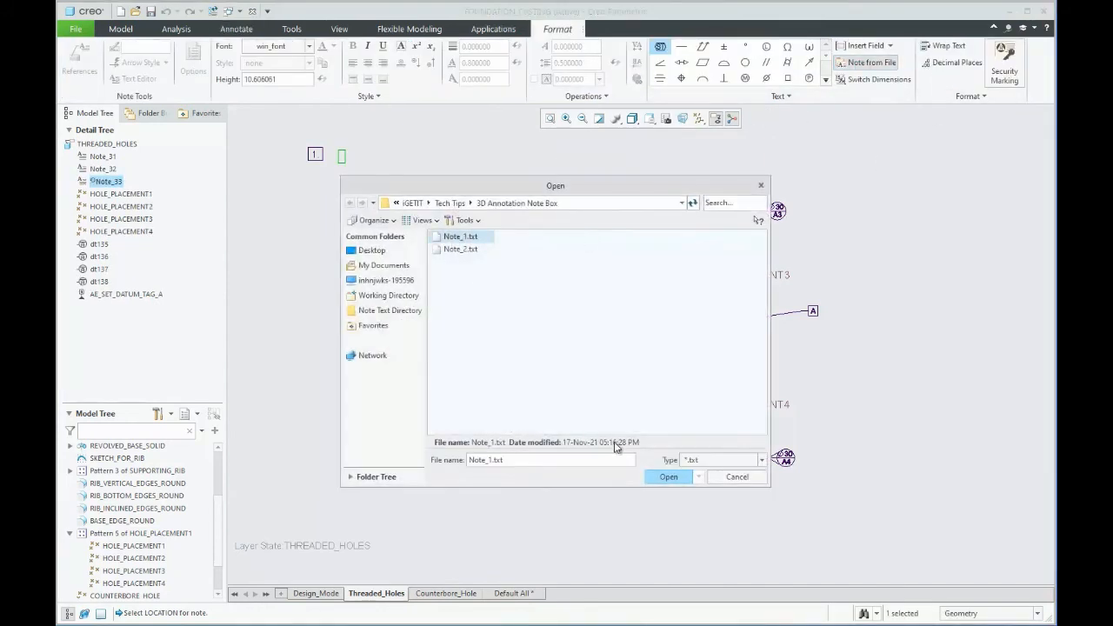
left_click(669, 477)
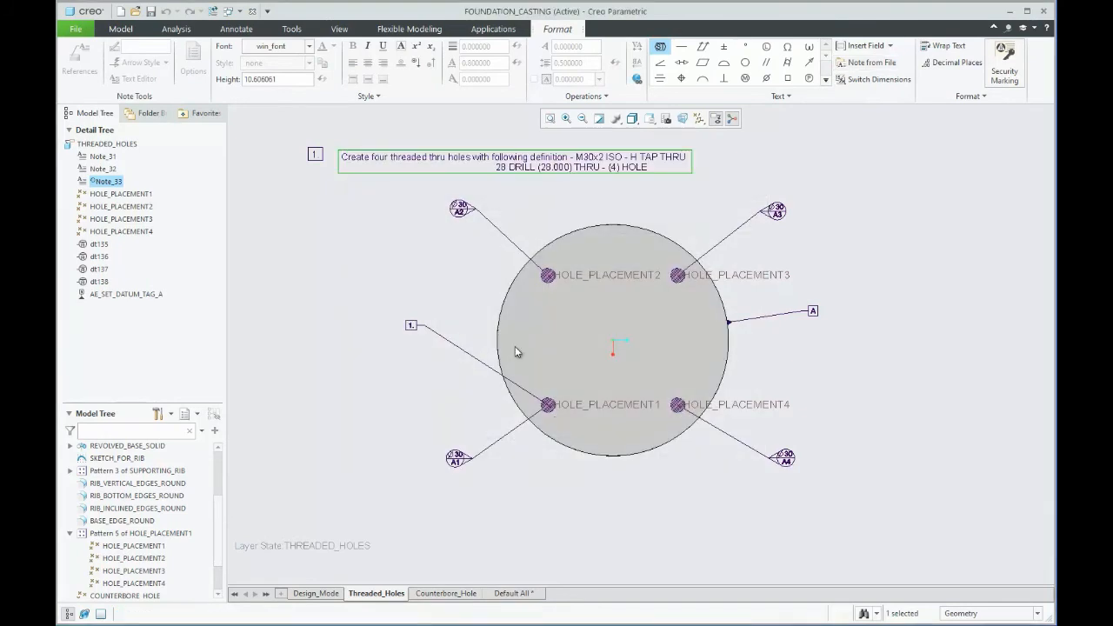
Move the threaded-hole instruction note closer to the boxed number so its first line aligns with it
left_click(380, 197)
left_click_drag(369, 160, 357, 151)
left_click(358, 193)
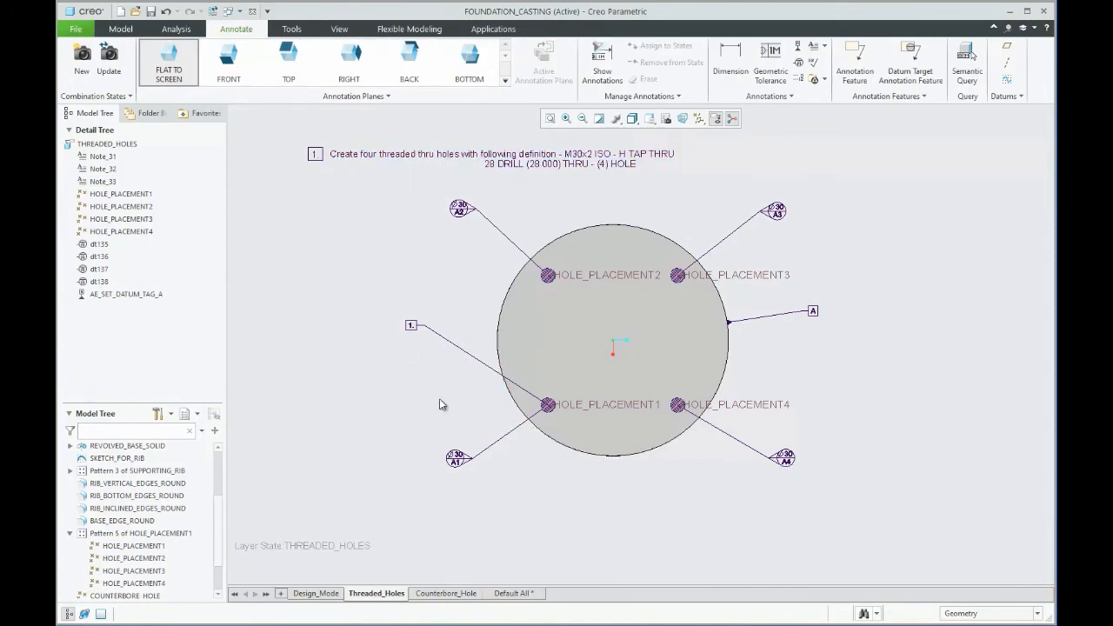
Add a second leader from the boxed leader note to HOLE_PLACEMENT2
left_click(452, 351)
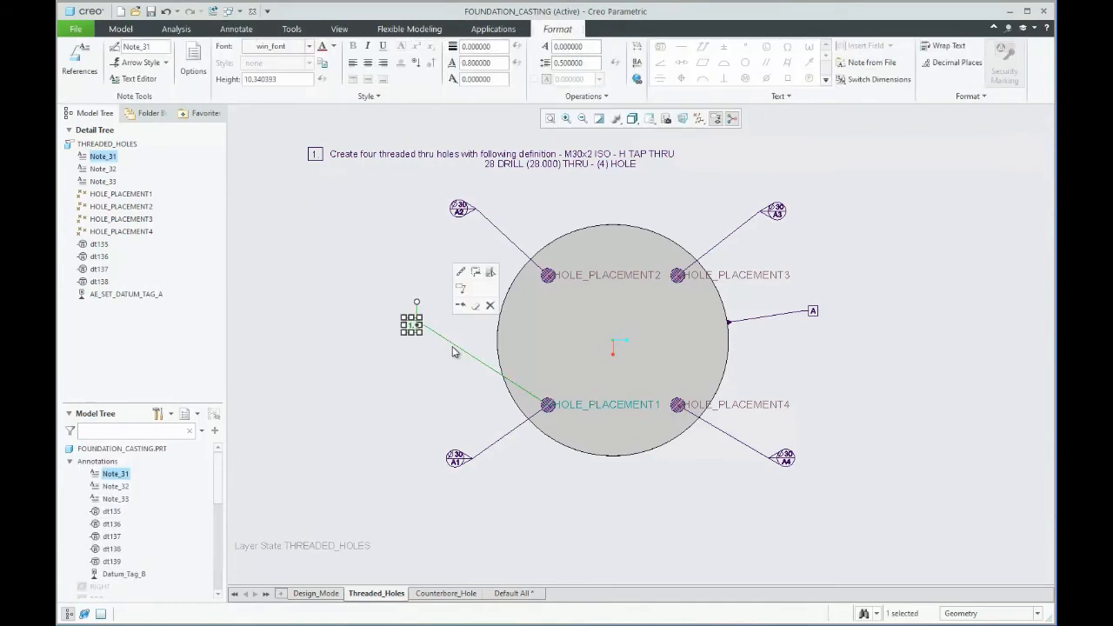
right_click(453, 348)
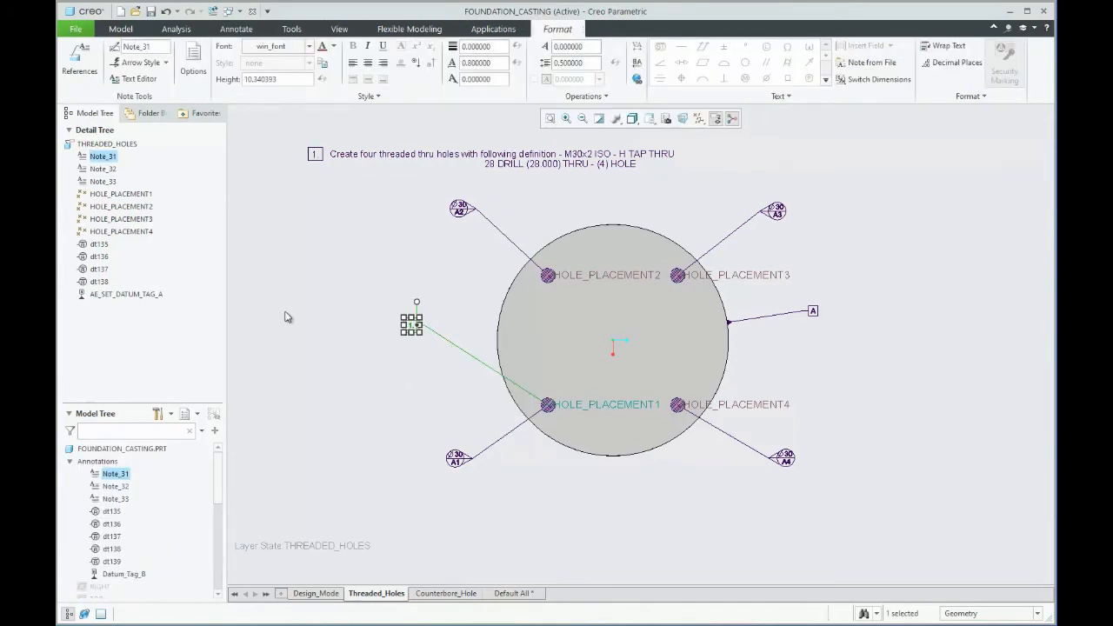
right_click(107, 161)
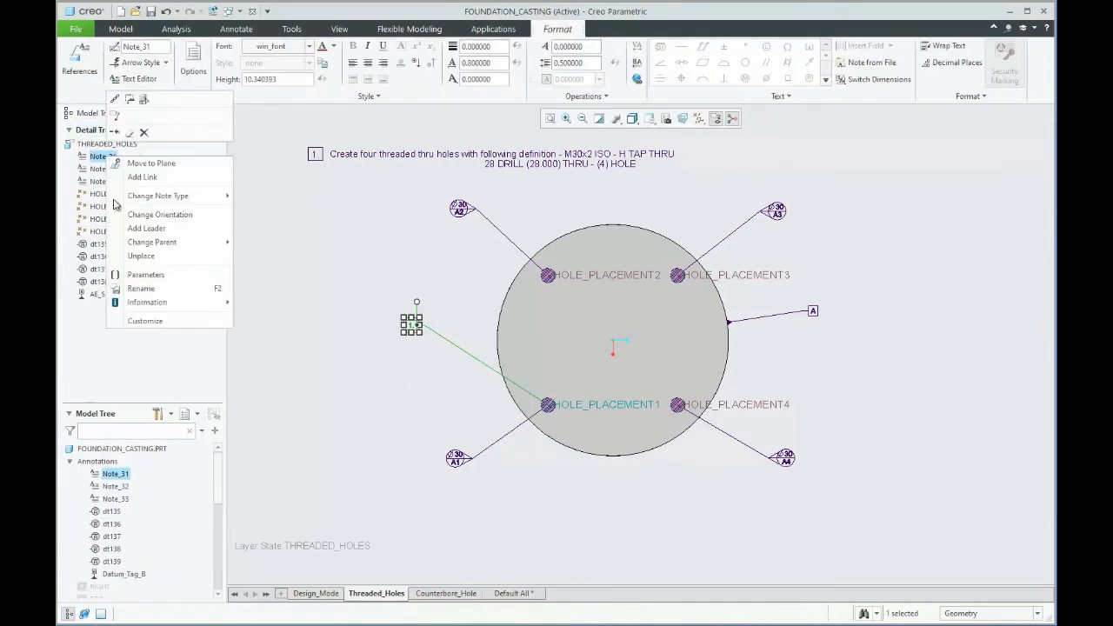
left_click(161, 237)
left_click_drag(217, 488, 218, 578)
left_click(152, 511)
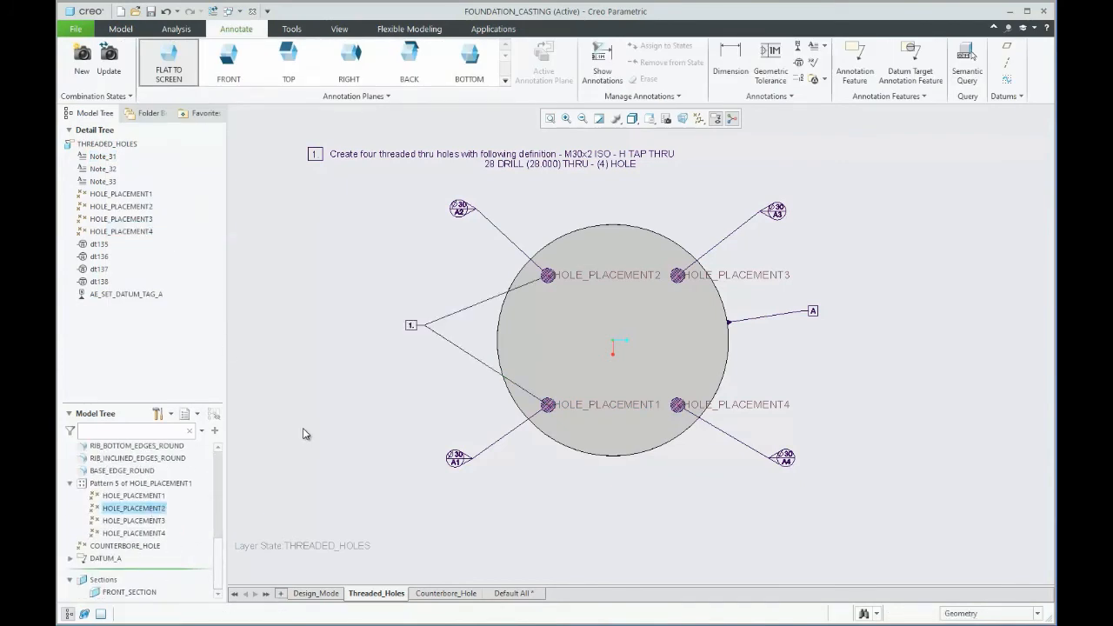
Add a third leader from the boxed leader note to HOLE_PLACEMENT3
left_click(122, 160)
right_click(122, 159)
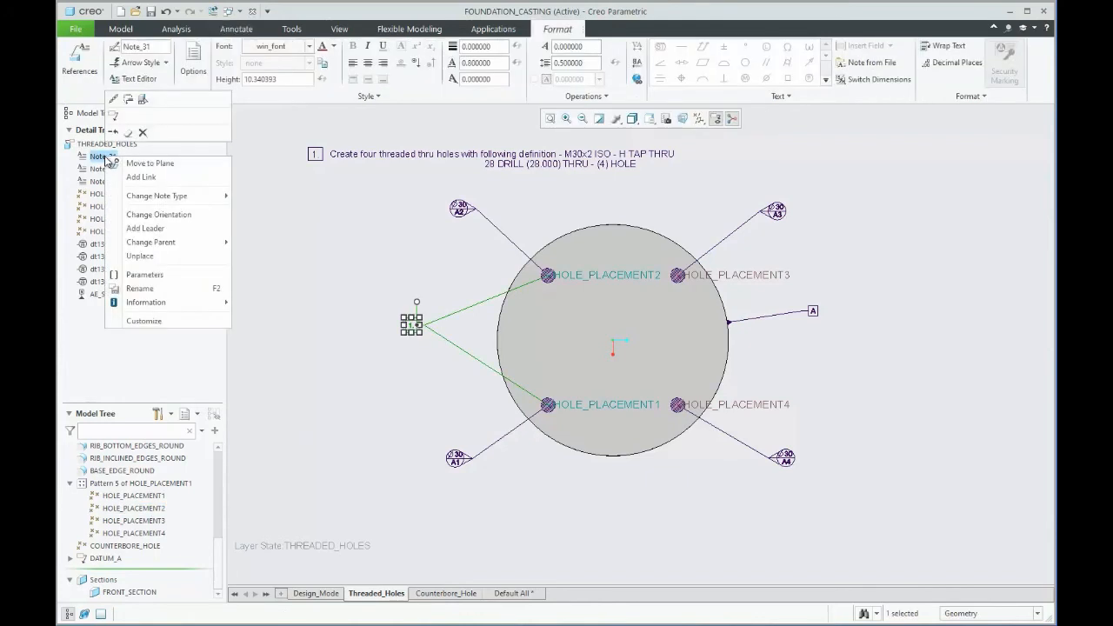
left_click(145, 228)
left_click(134, 520)
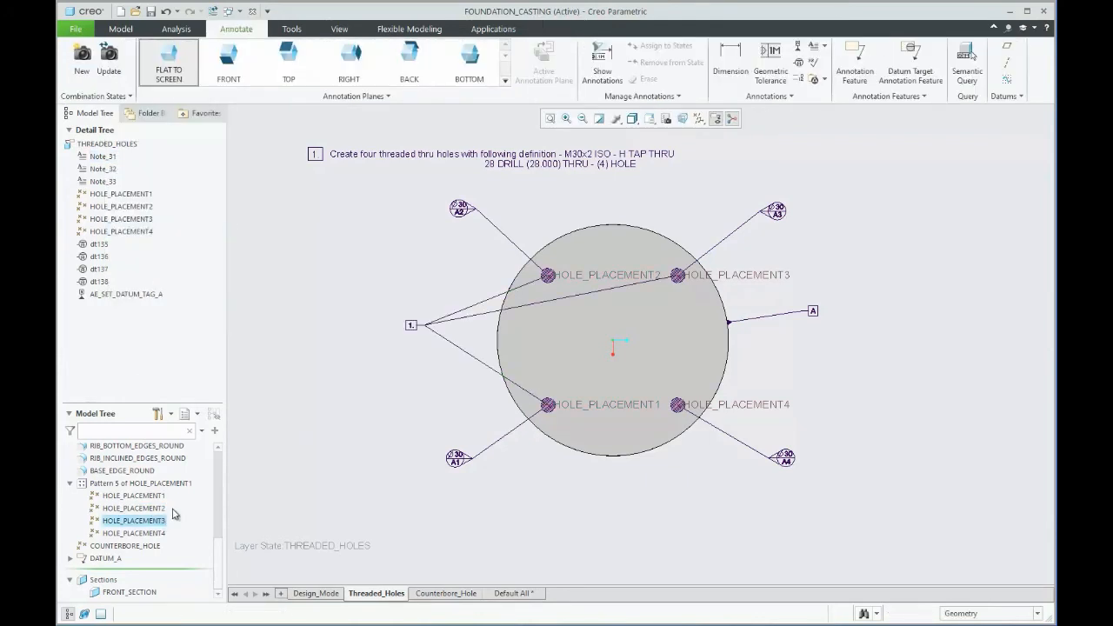
Add a fourth leader from the boxed leader note to HOLE_PLACEMENT4
left_click(111, 159)
right_click(112, 158)
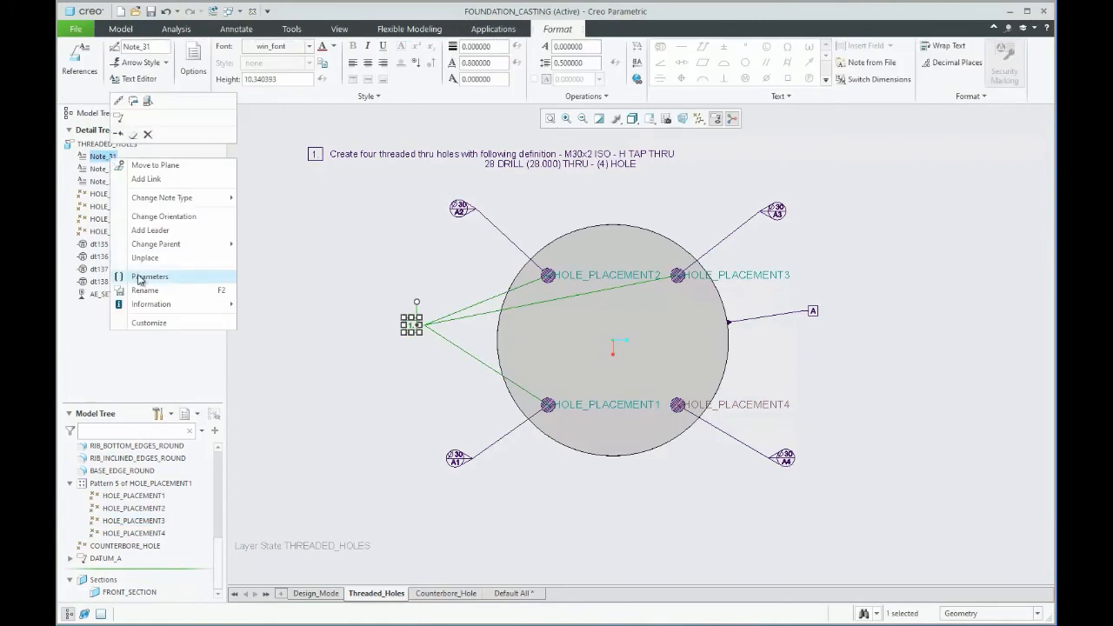
left_click(153, 231)
left_click(134, 533)
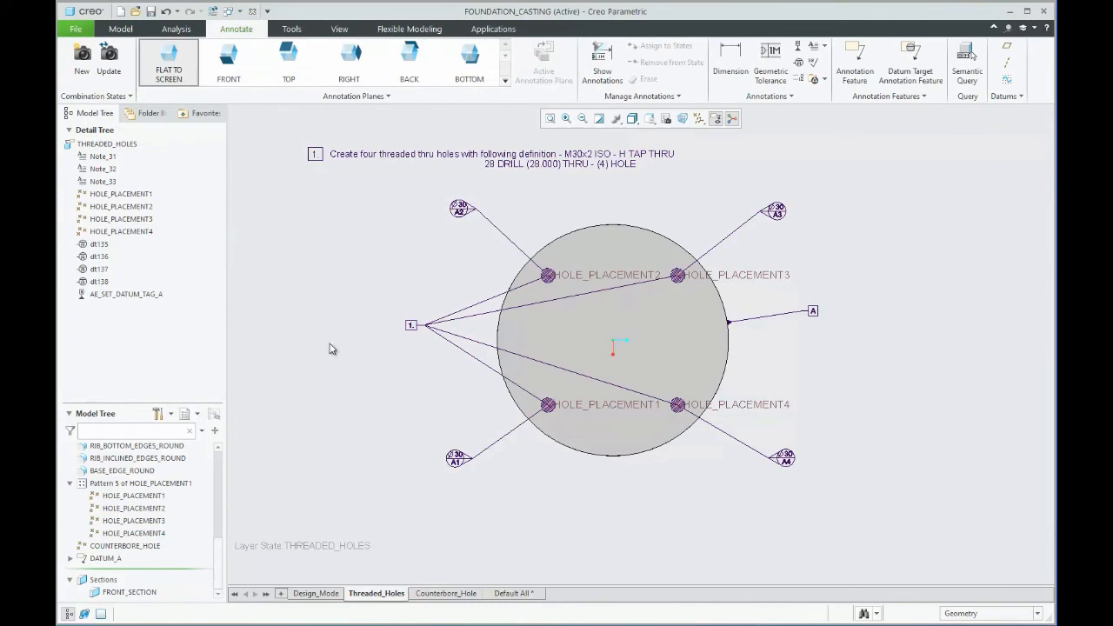
Activate the Counterbore_Hole combination state and create a leader note reading @[2.@] on the RIGHT plane, attached to the COUNTERBORE_HOLE point
left_click(443, 596)
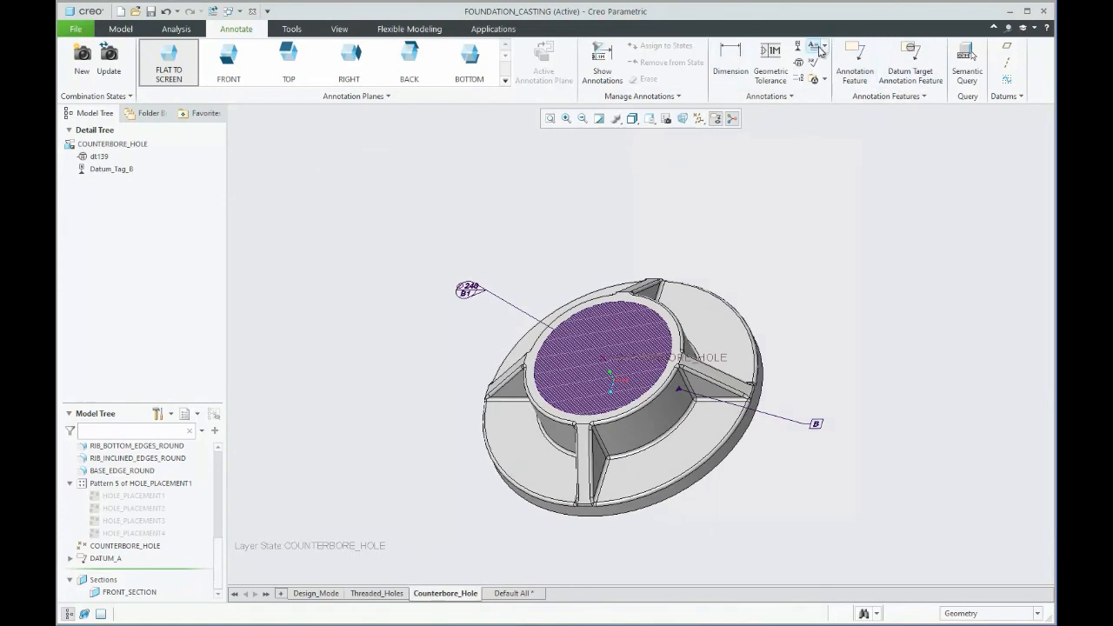
left_click(350, 69)
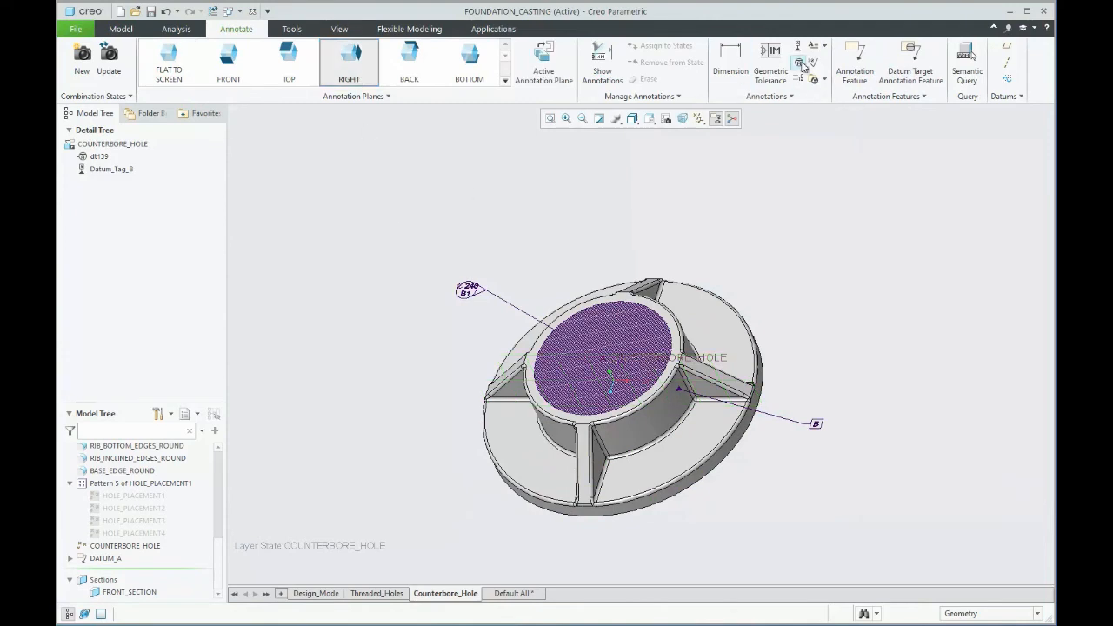
left_click(824, 46)
left_click(845, 88)
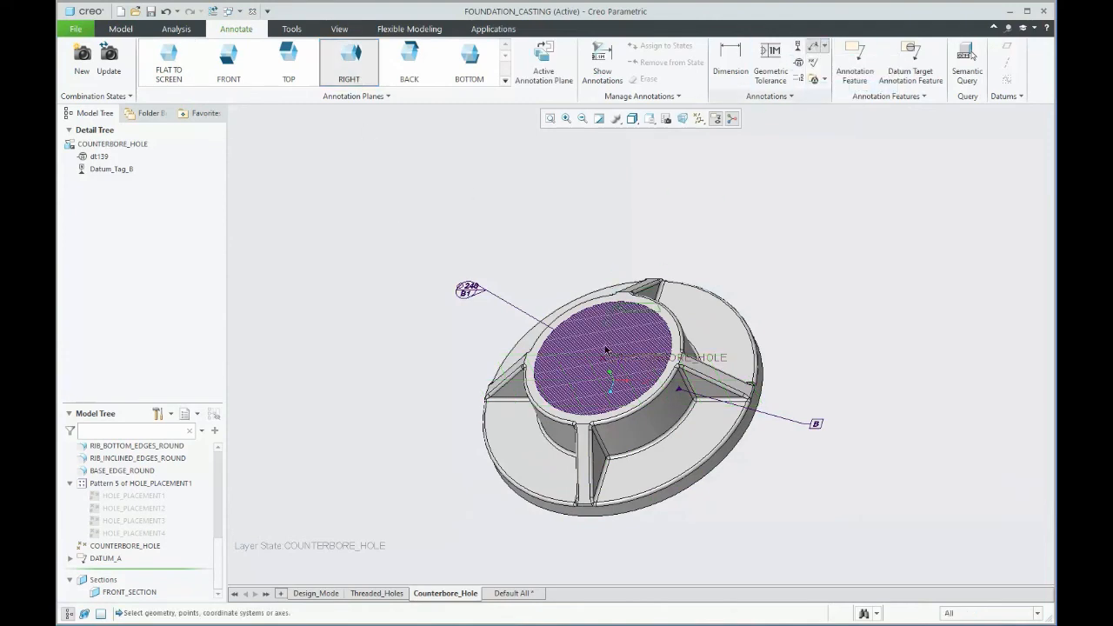
left_click(710, 361)
middle_click(754, 217)
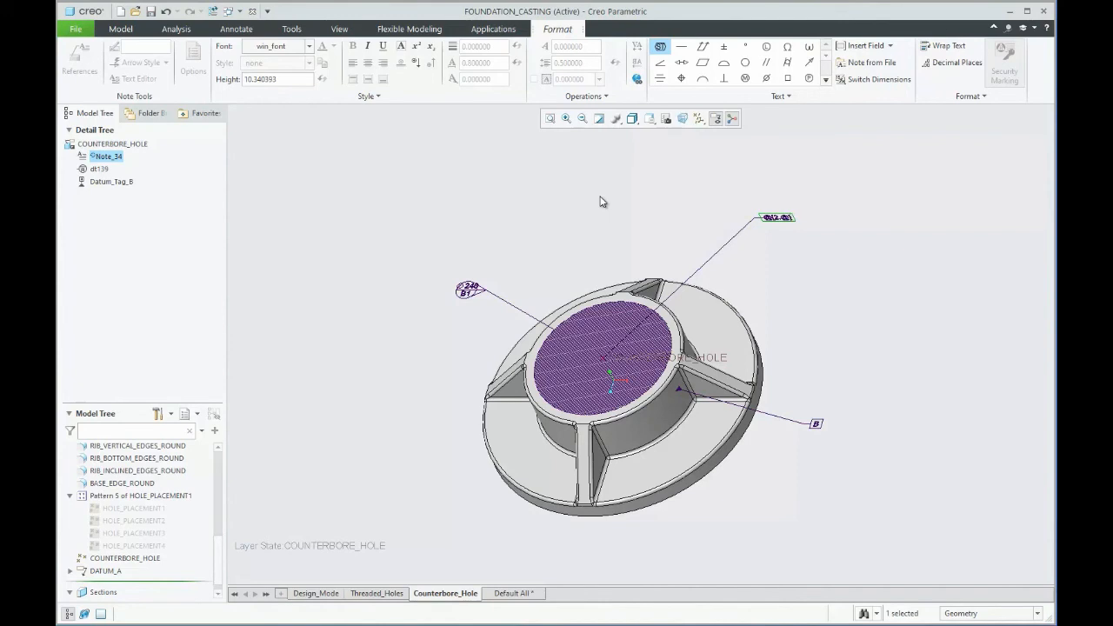
Box the counterbore leader note's number through the external text editor
left_click(785, 96)
left_click(696, 138)
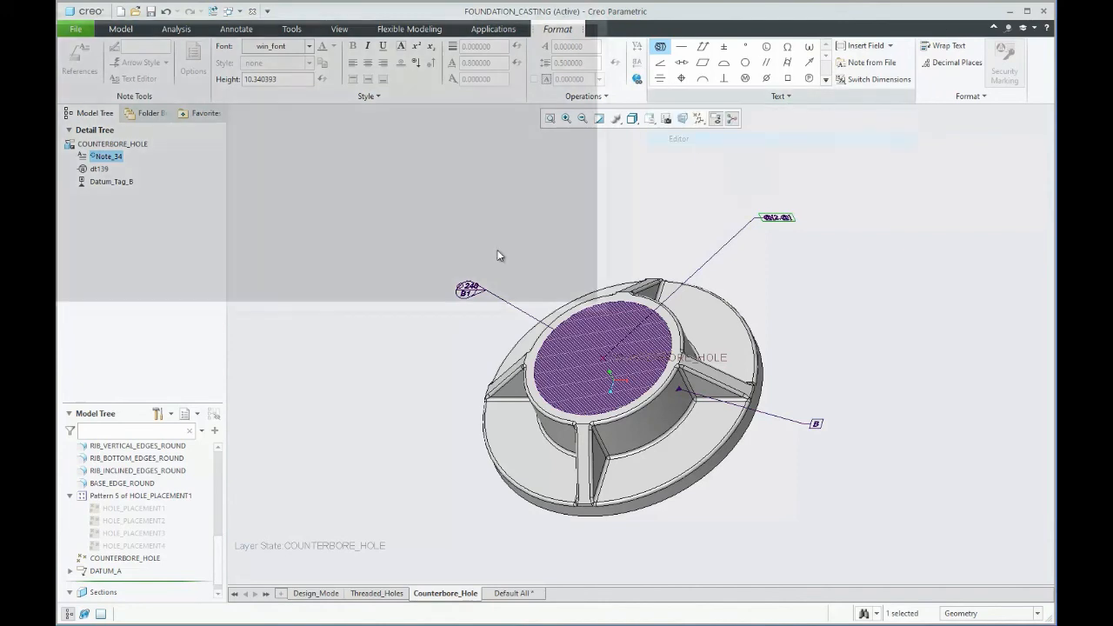
left_click(683, 173)
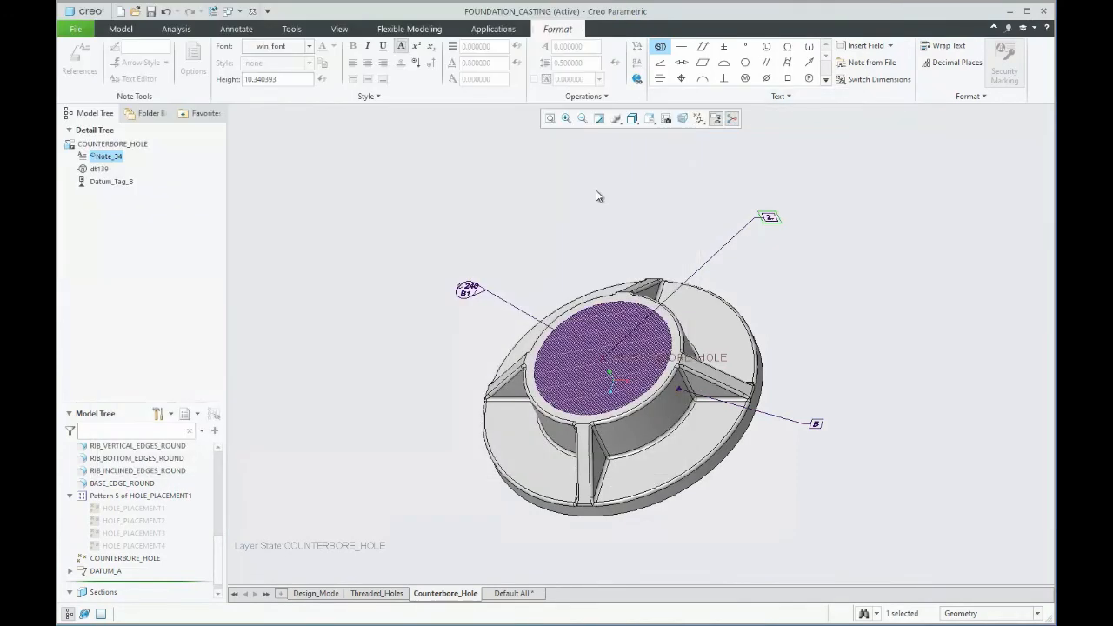
left_click(510, 185)
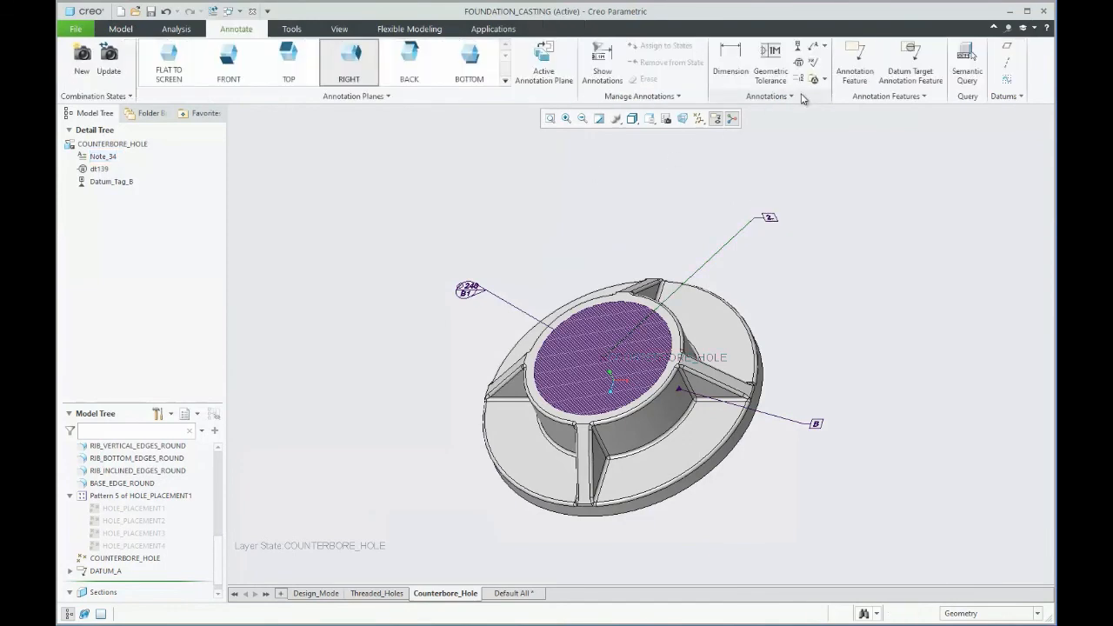
Create an unattached flat-to-screen note reading @[2.@] in the empty area up and left of the casting
left_click(176, 64)
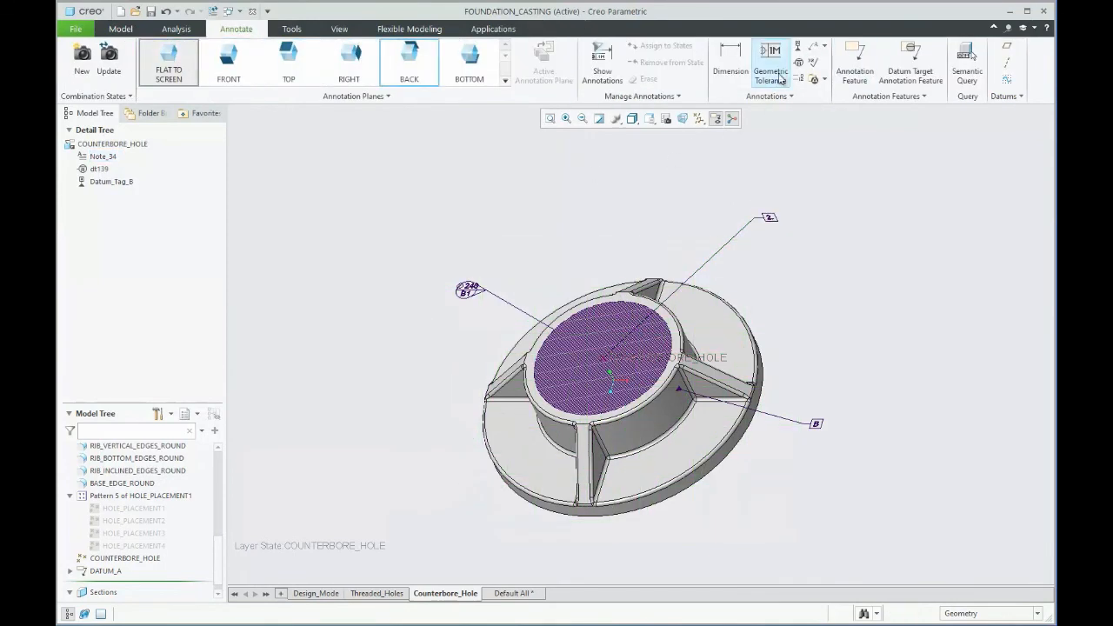
left_click(814, 45)
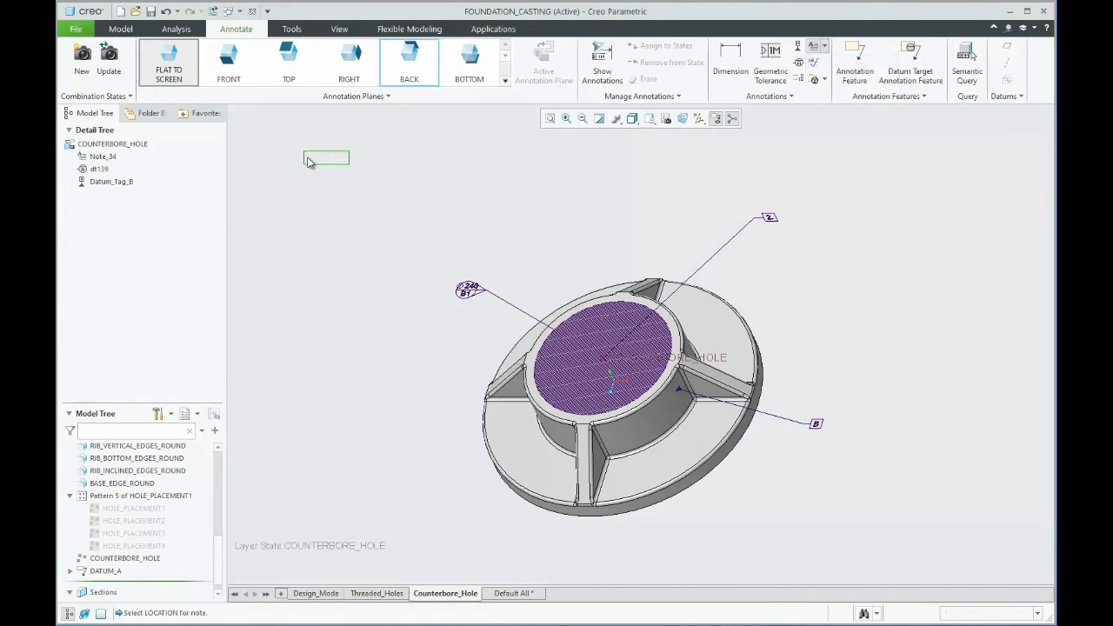
left_click(306, 162)
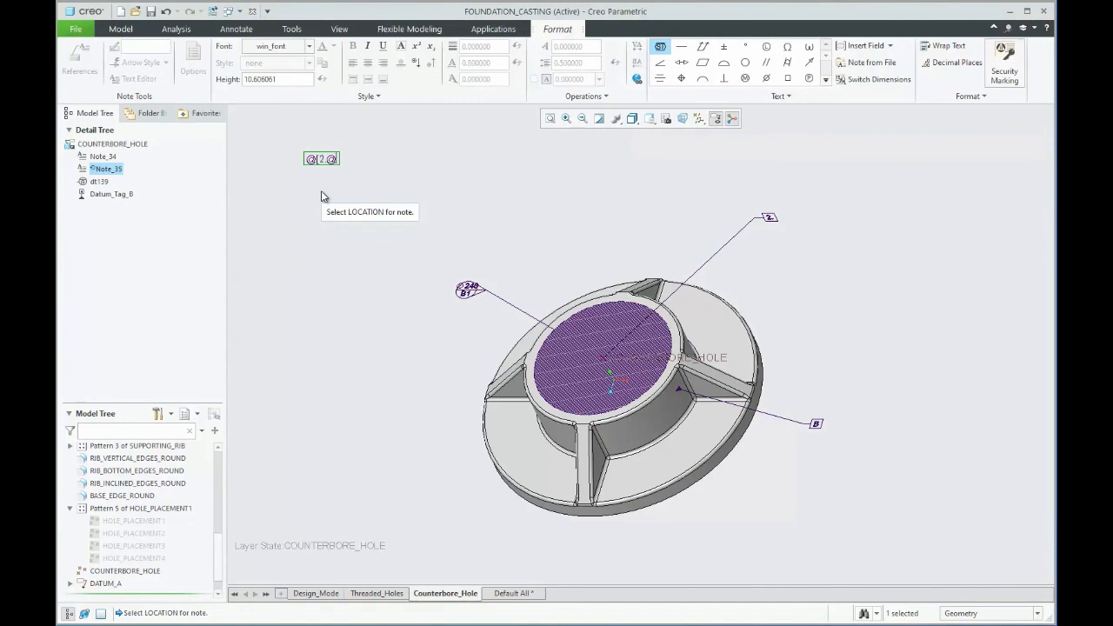
left_click(321, 192)
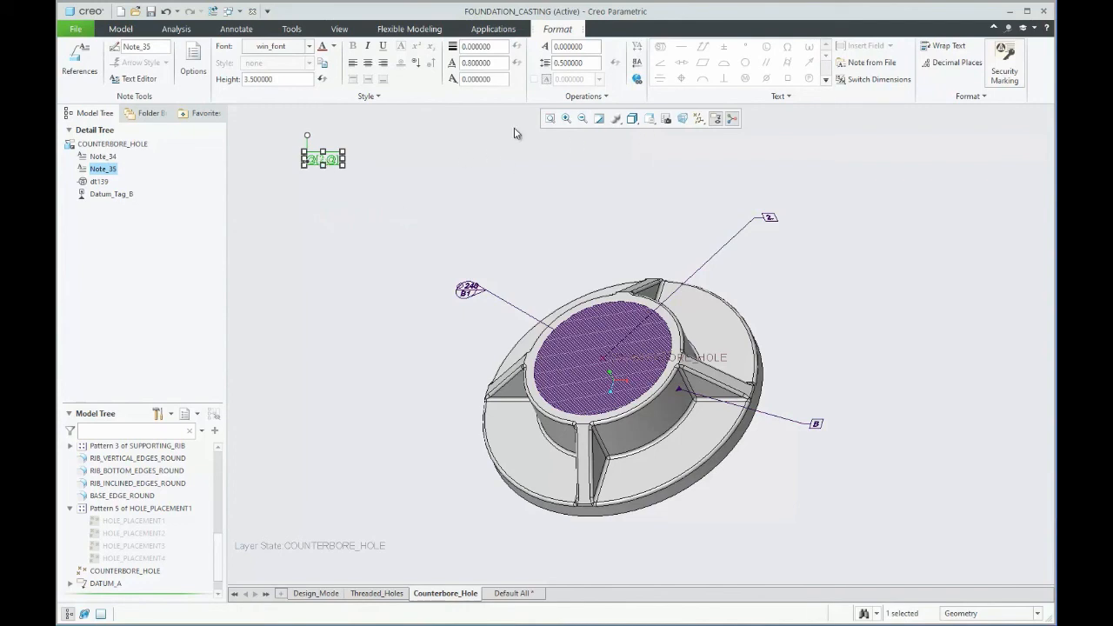
Box the unattached flat-to-screen note's number through the external text editor
left_click(779, 97)
left_click(698, 143)
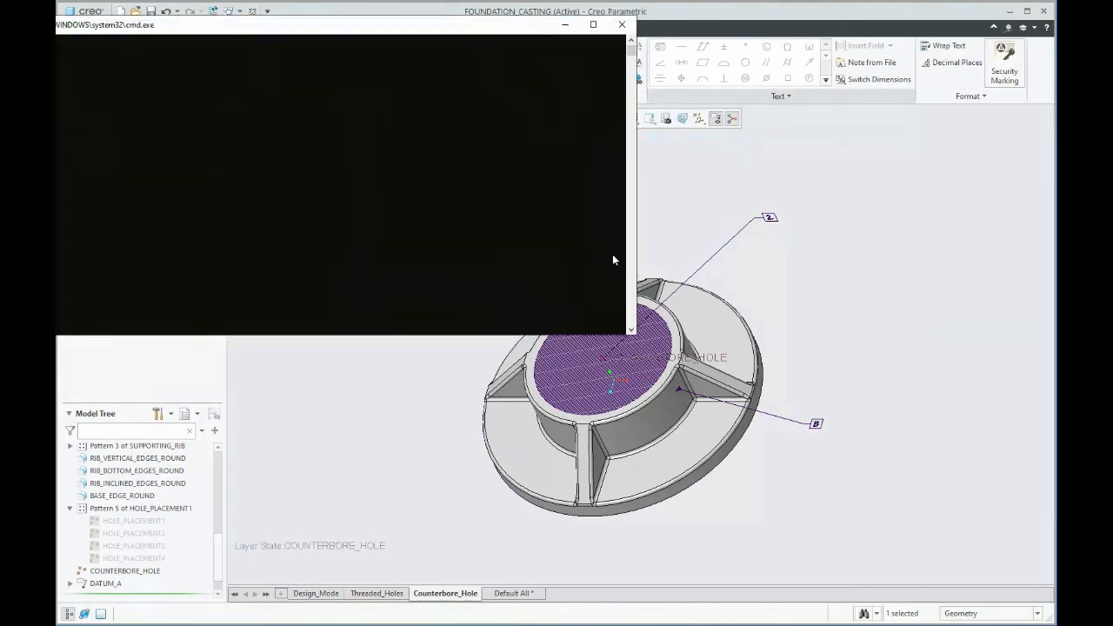
left_click(686, 171)
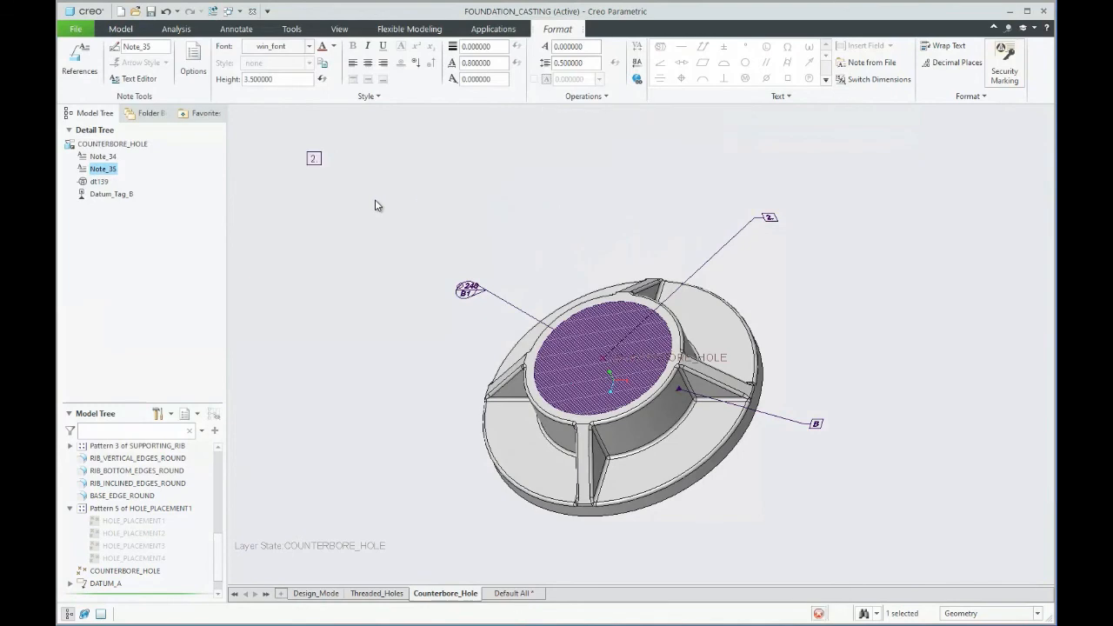
left_click(422, 193)
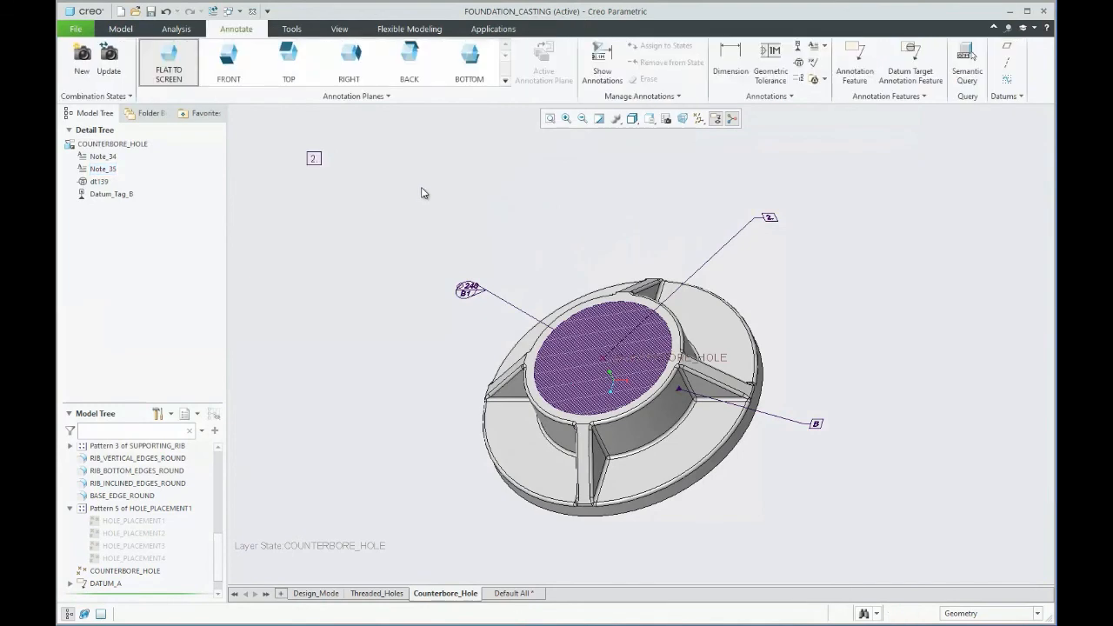
Create an unattached note just right of the boxed number with text from Note_2.txt, and nudge it slightly left and down
left_click(813, 46)
left_click(339, 161)
left_click(870, 62)
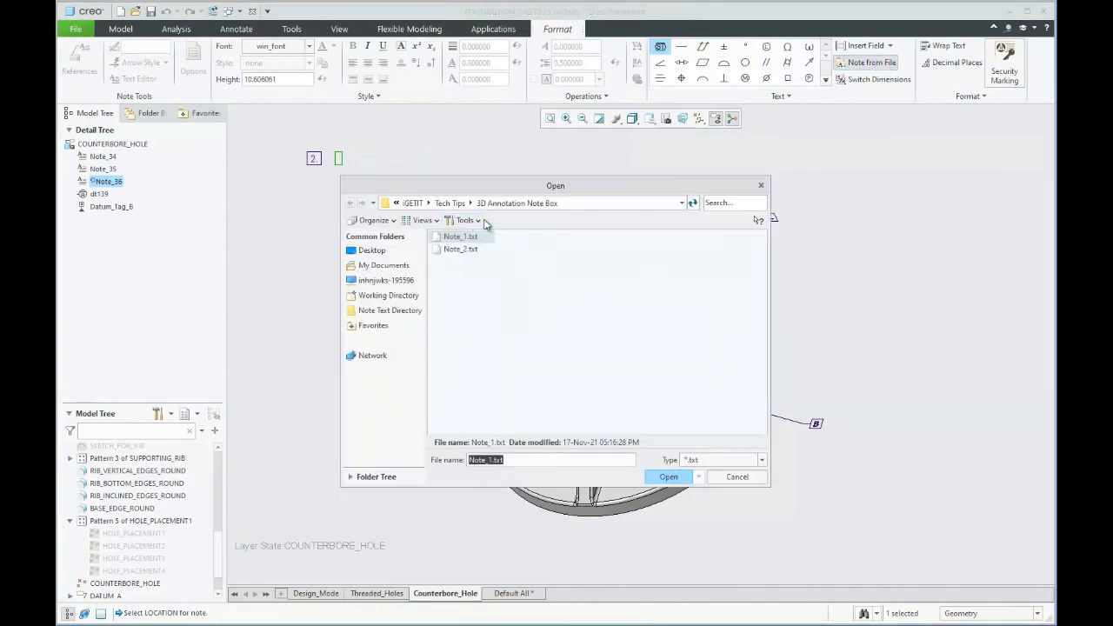
left_click(460, 249)
left_click(654, 478)
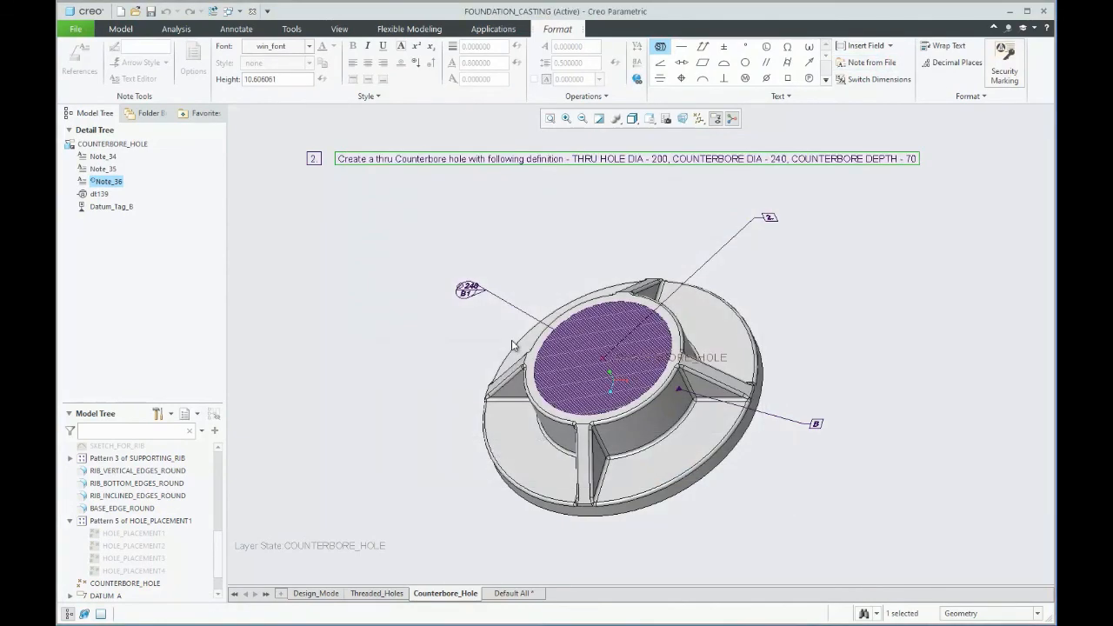
left_click(424, 242)
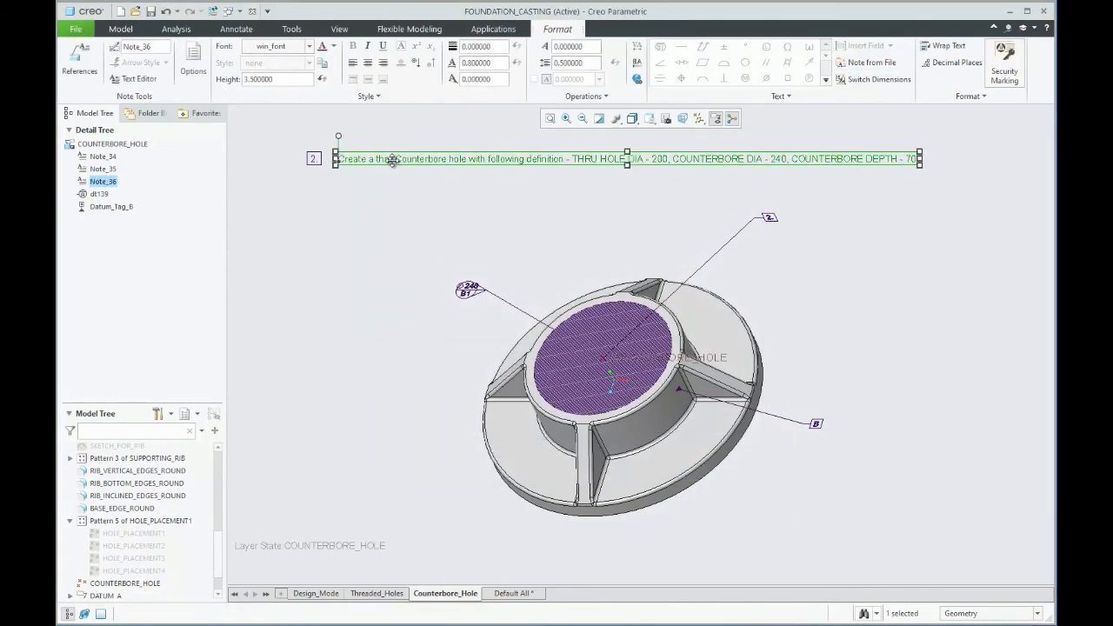
left_click_drag(393, 164, 379, 162)
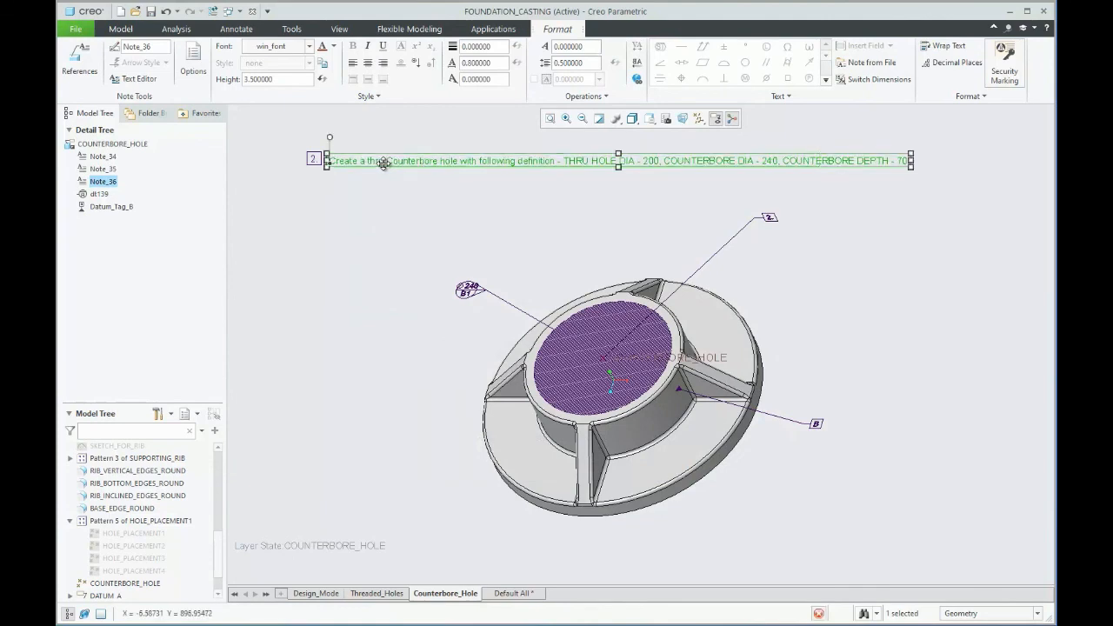
left_click(345, 218)
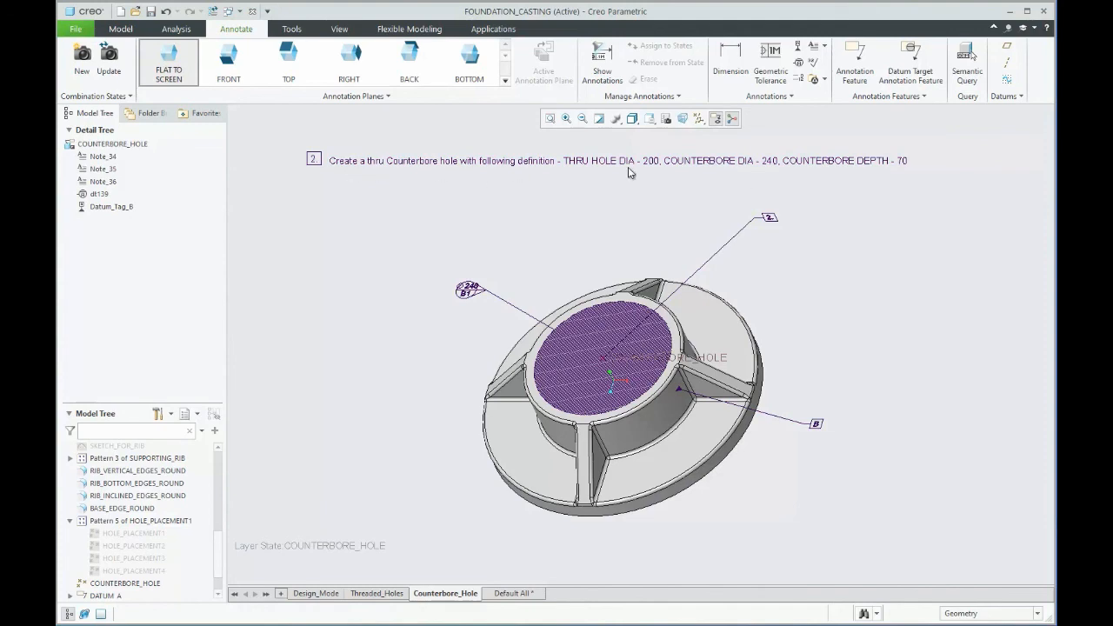
Switch back to the Threaded_Holes combination state to review its annotations
left_click(377, 594)
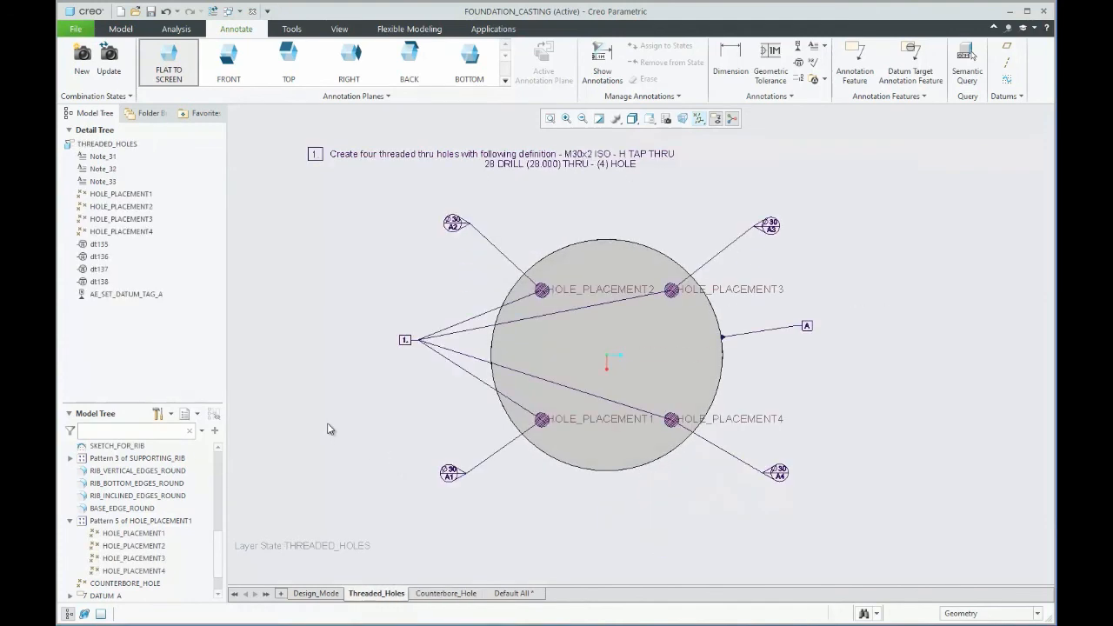